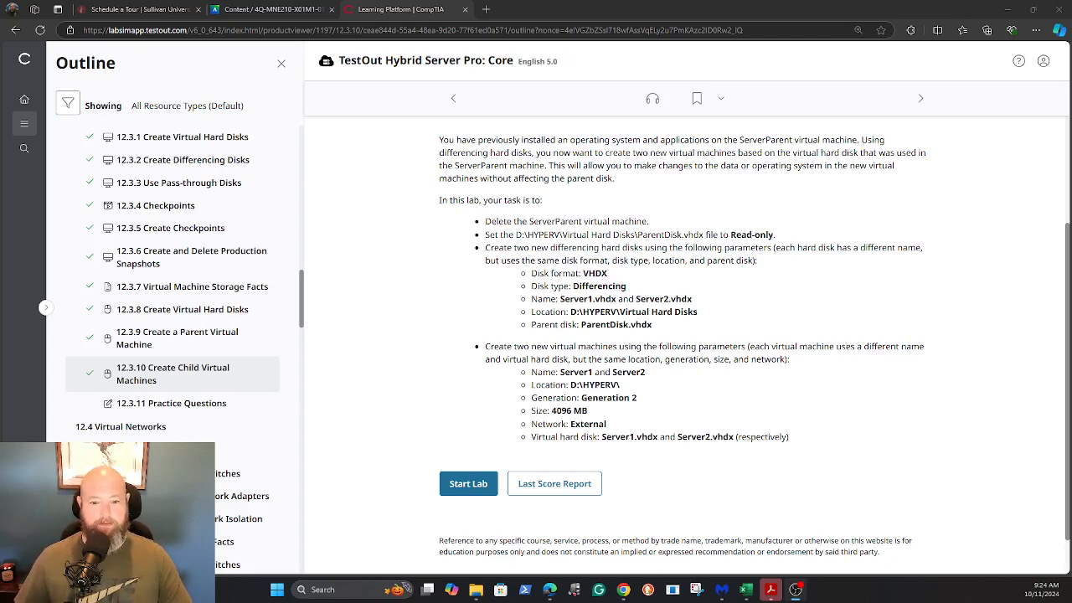
# Step: Start the Create Child Virtual Machines lab and open Hyper-V Manager with the CORPSERVER host selected
pyautogui.click(452, 485)
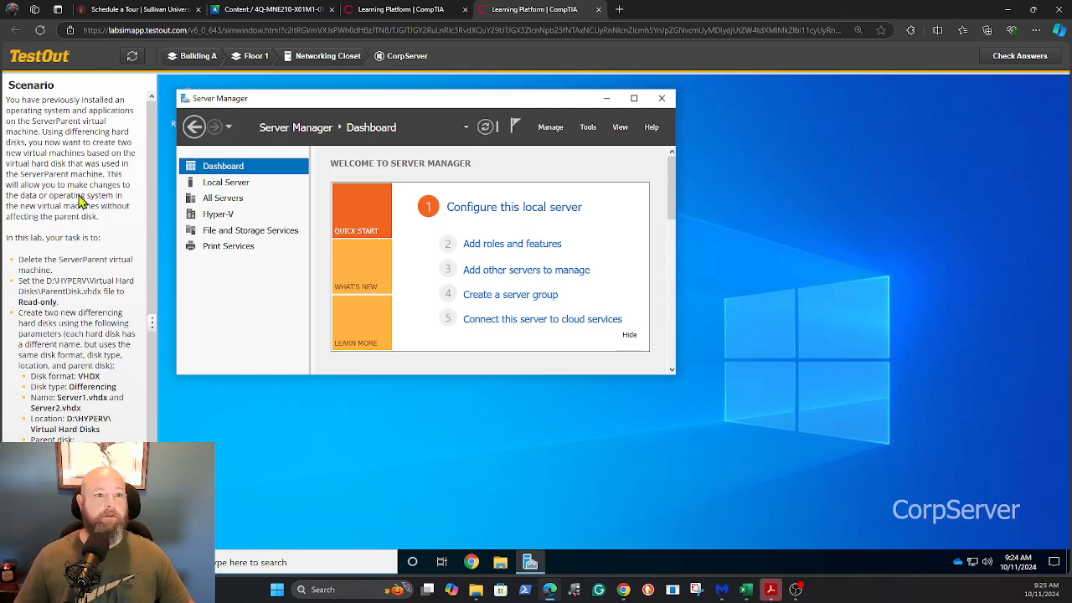
pyautogui.scroll(-1, 82, 201)
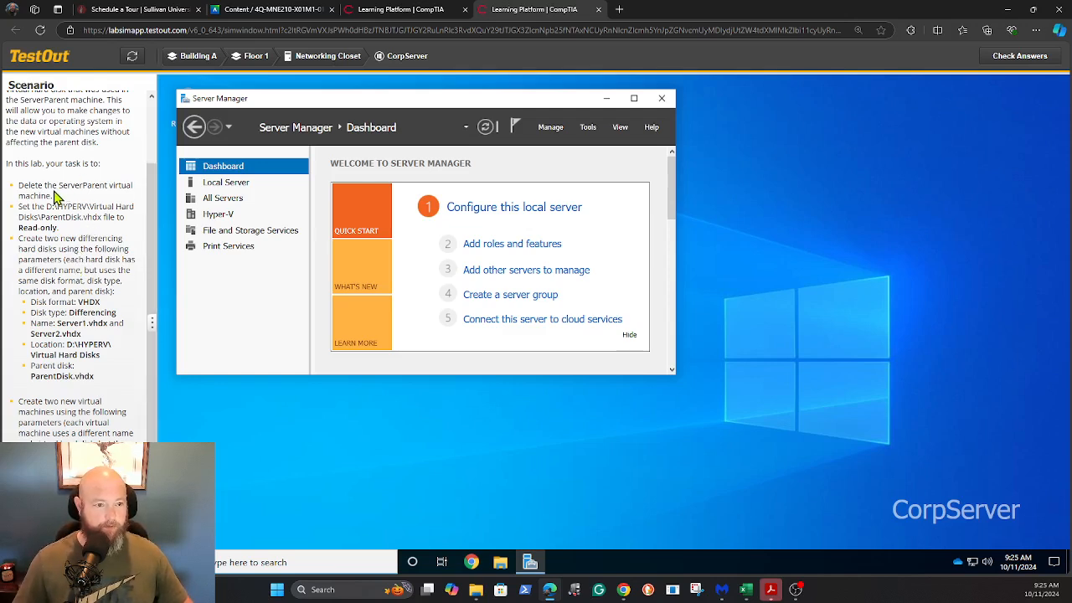
pyautogui.click(280, 564)
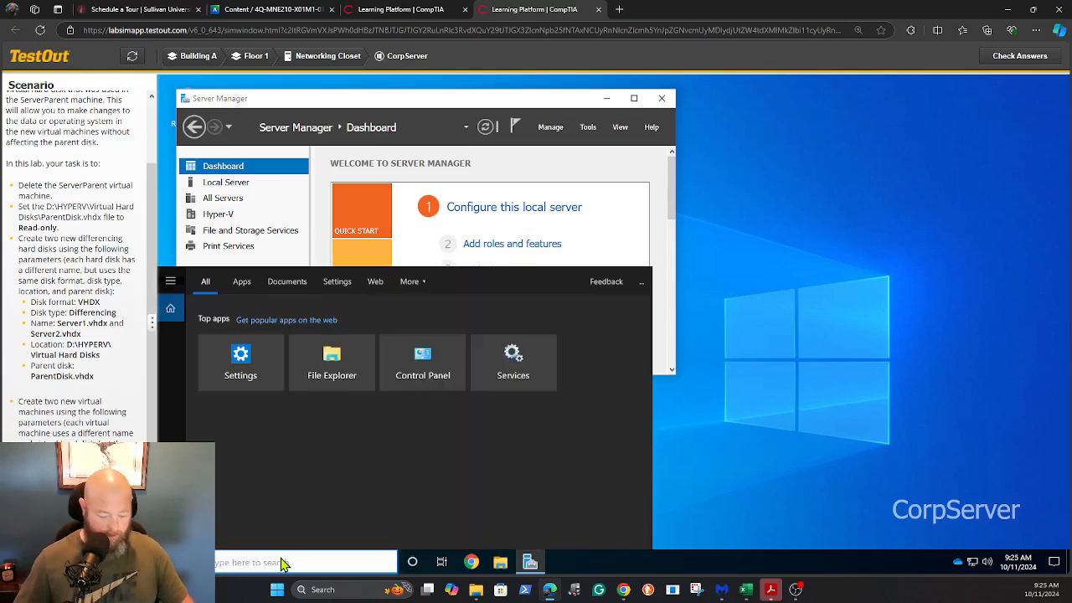
pyautogui.write('hyper')
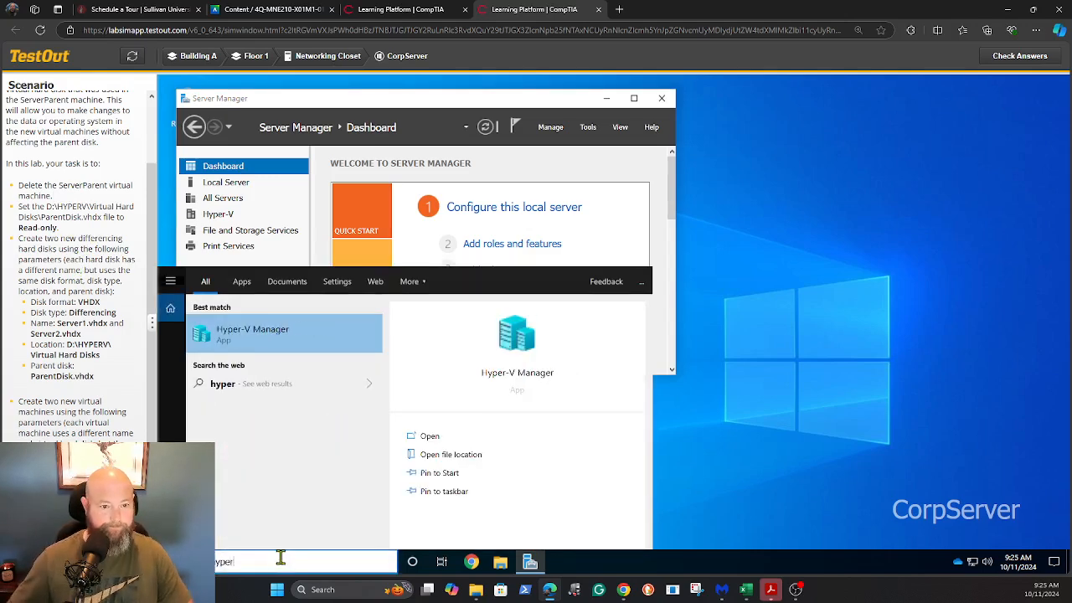
pyautogui.click(428, 437)
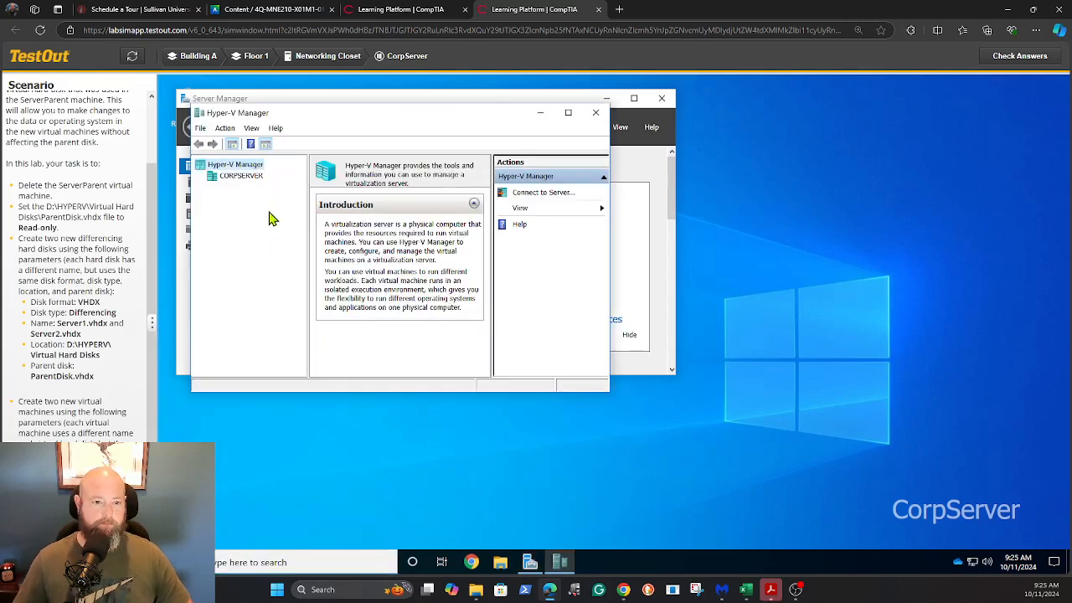
pyautogui.click(244, 177)
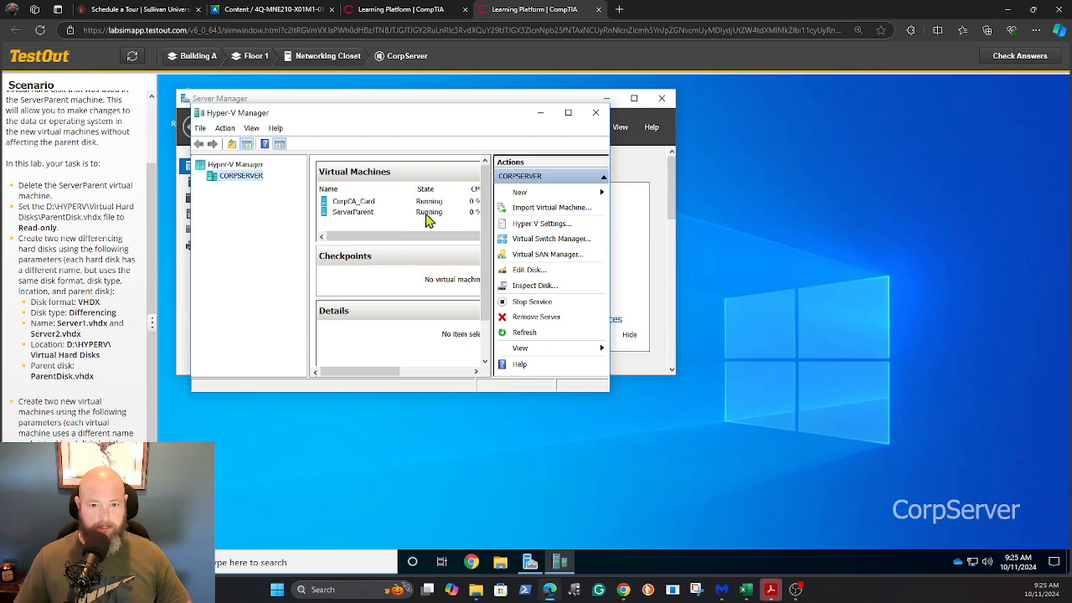
# Step: Turn off the running ServerParent virtual machine on CORPSERVER
pyautogui.rightClick(356, 216)
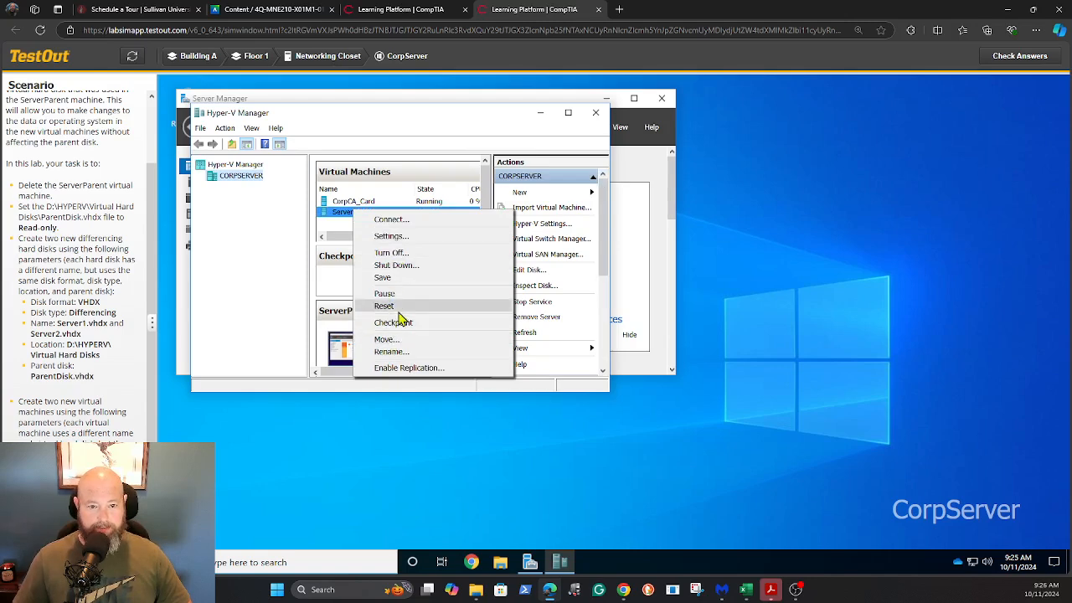
pyautogui.click(277, 239)
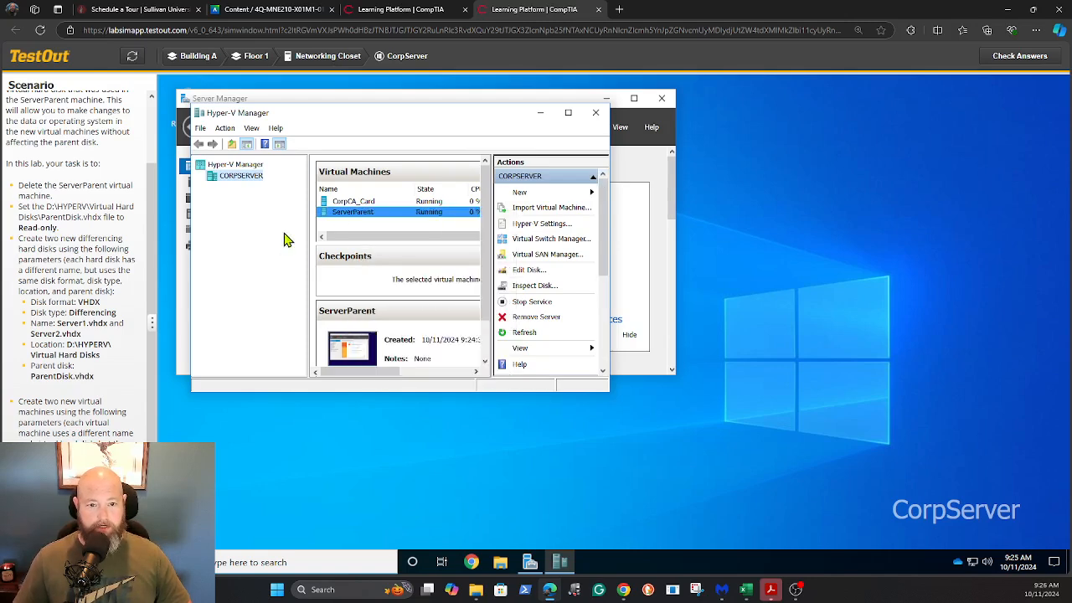
pyautogui.rightClick(351, 218)
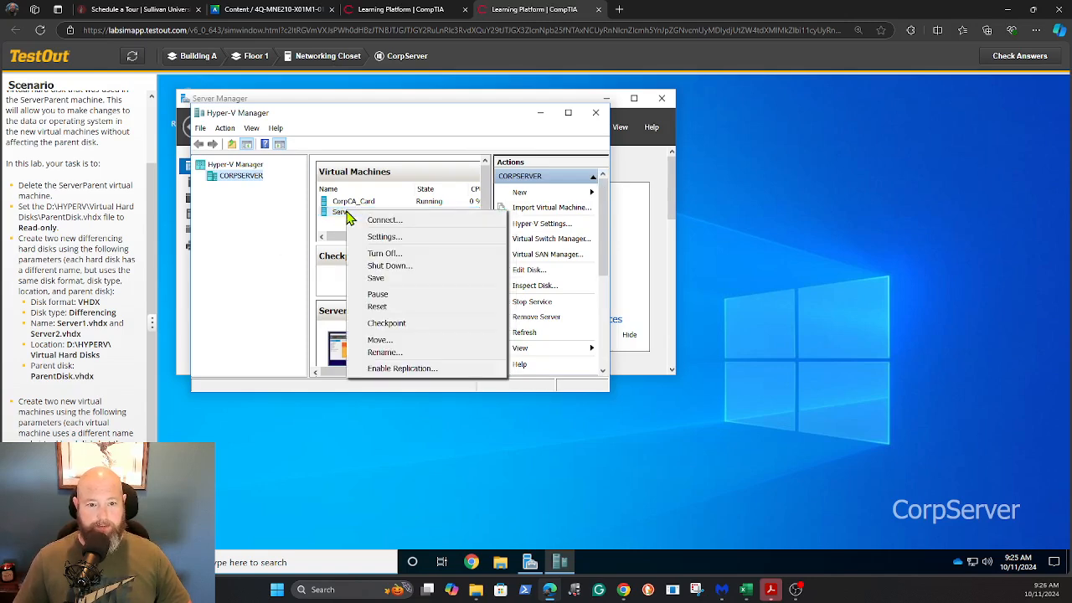
pyautogui.click(372, 254)
pyautogui.click(425, 282)
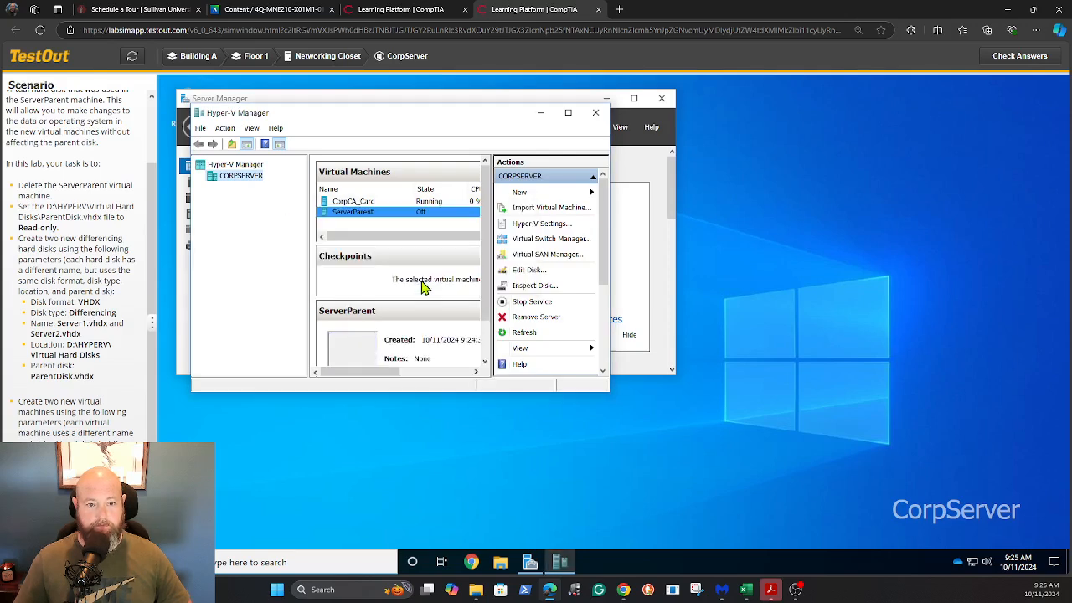
# Step: Delete the ServerParent virtual machine from CORPSERVER
pyautogui.rightClick(358, 214)
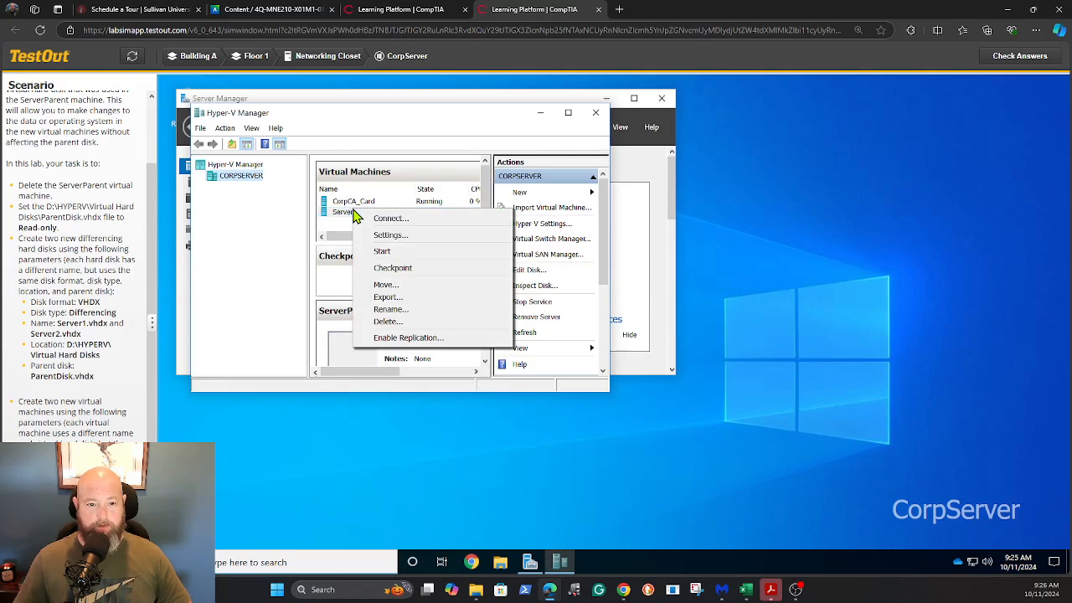
pyautogui.click(387, 323)
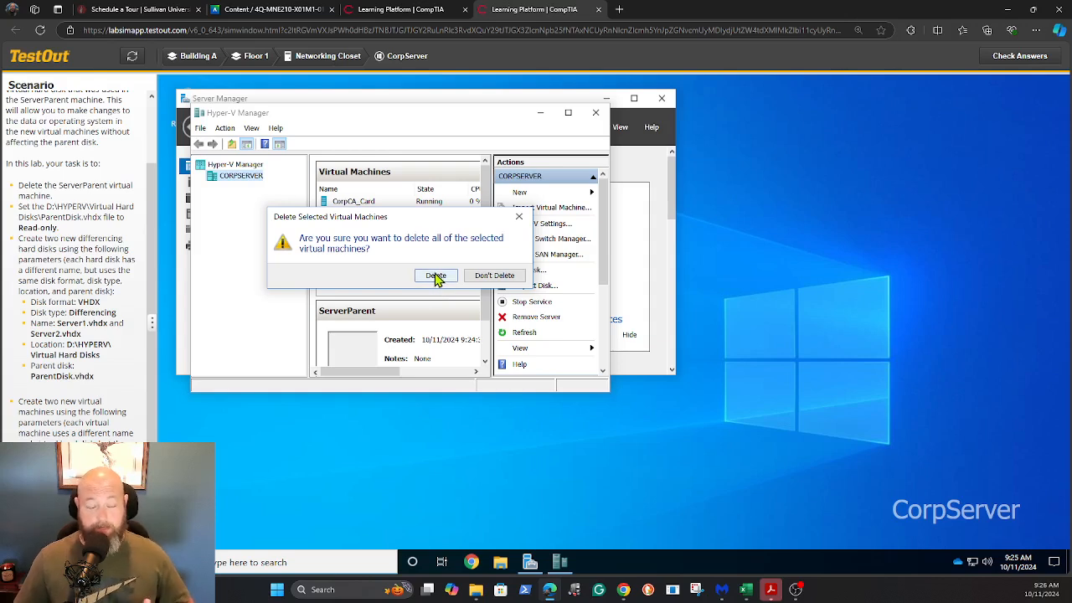
pyautogui.click(435, 278)
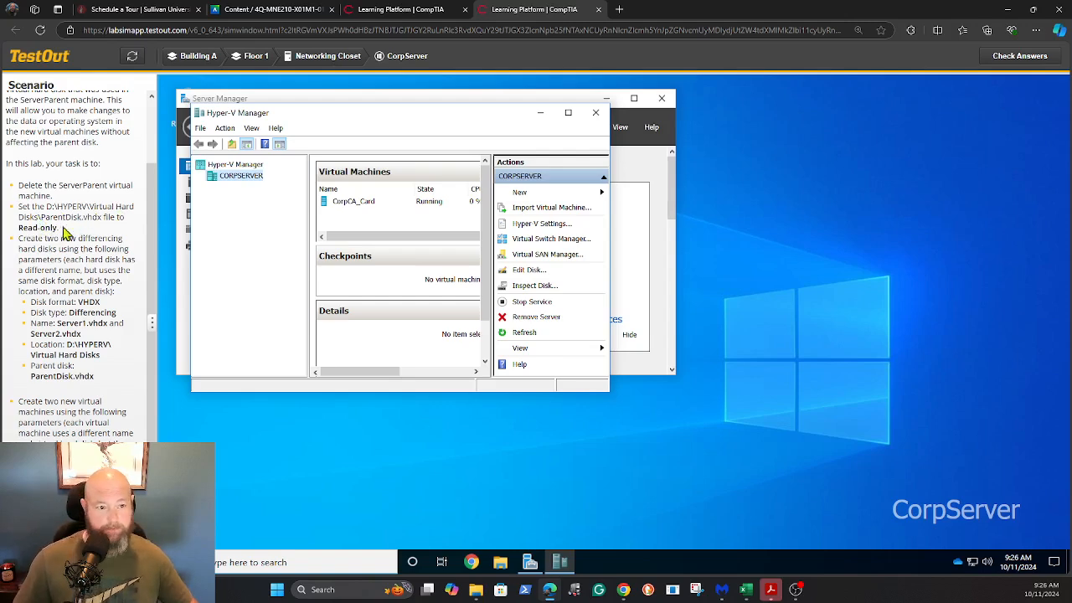
# Step: Open the D:\HYPERV\Virtual Hard Disks folder in File Explorer
pyautogui.click(500, 569)
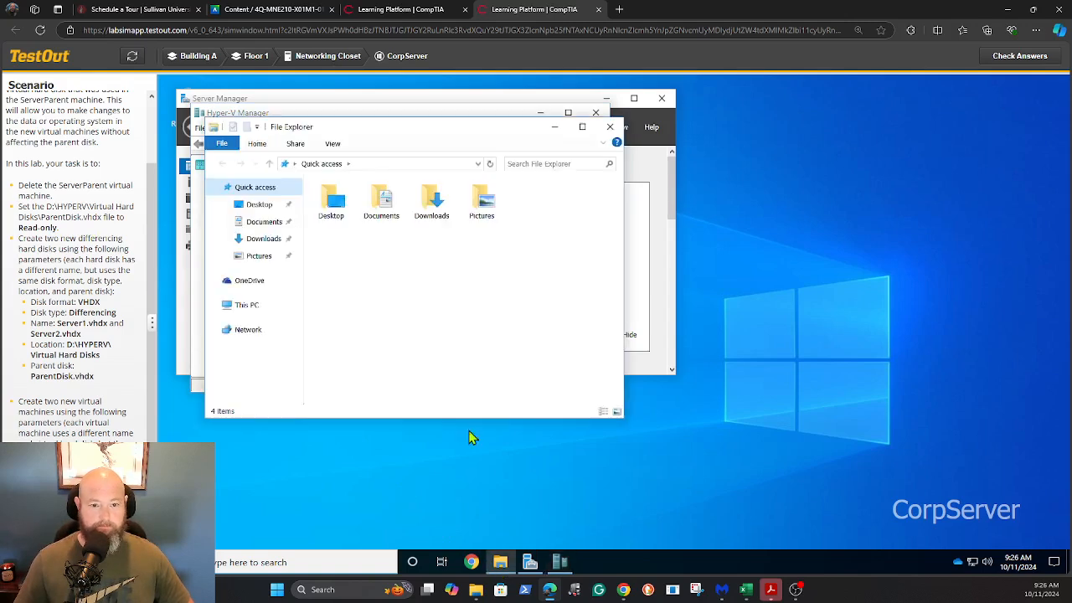
pyautogui.click(247, 305)
pyautogui.scroll(-2, 381, 302)
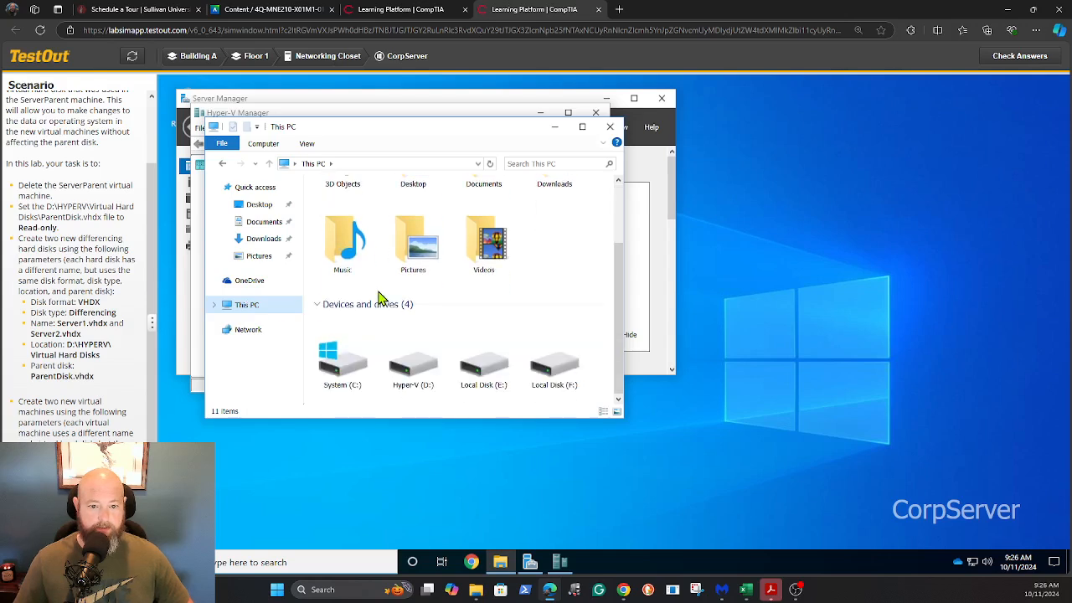
pyautogui.doubleClick(417, 373)
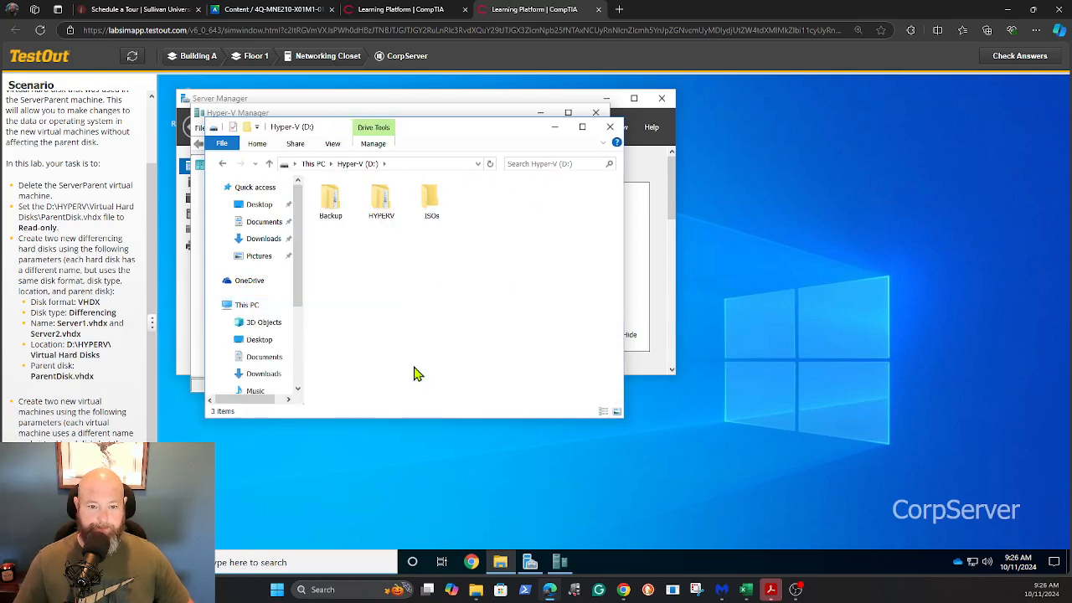
pyautogui.click(384, 208)
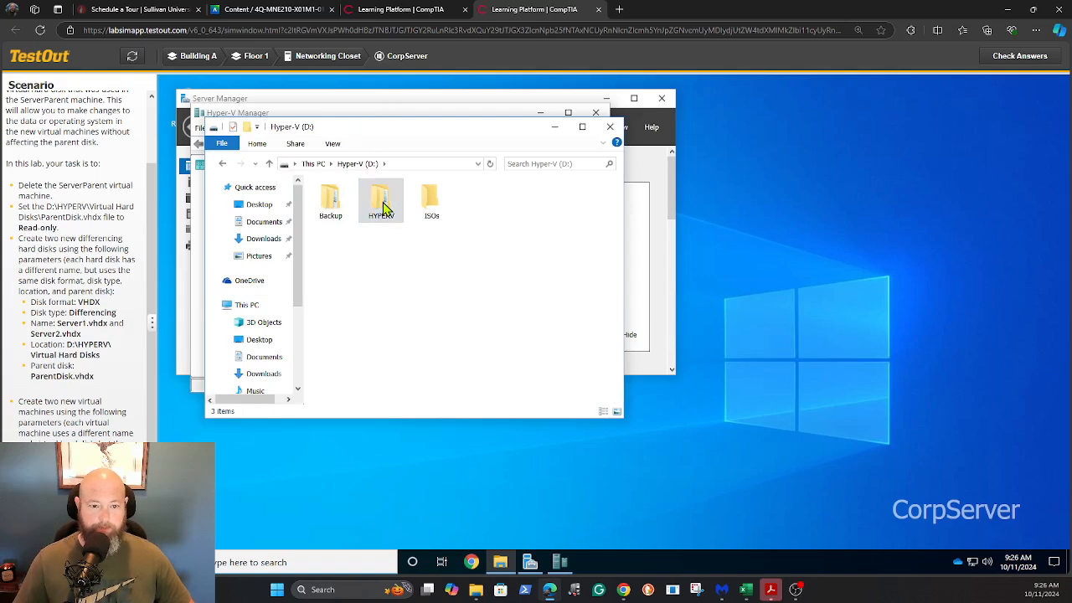
pyautogui.doubleClick(383, 208)
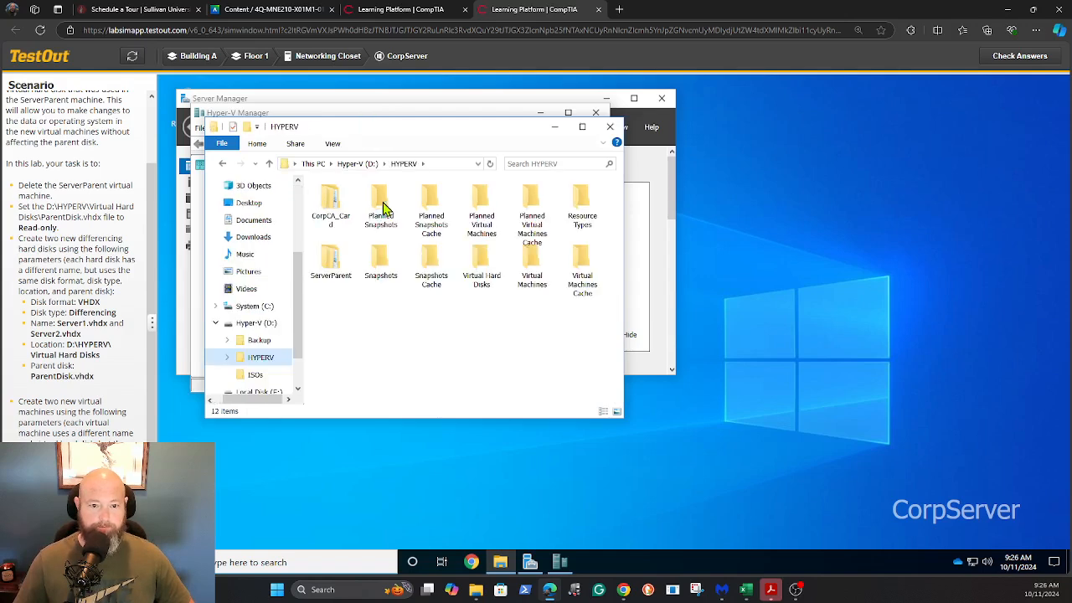
pyautogui.doubleClick(482, 267)
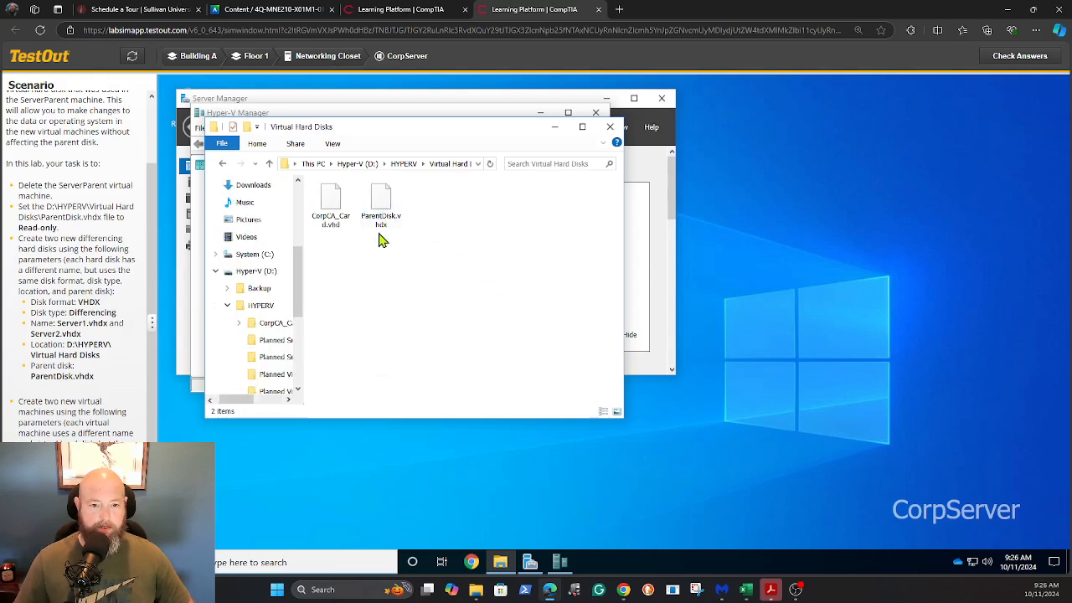
# Step: Set the ParentDisk.vhdx file's attribute to Read-only, apply it, and close File Explorer
pyautogui.click(383, 203)
pyautogui.rightClick(383, 202)
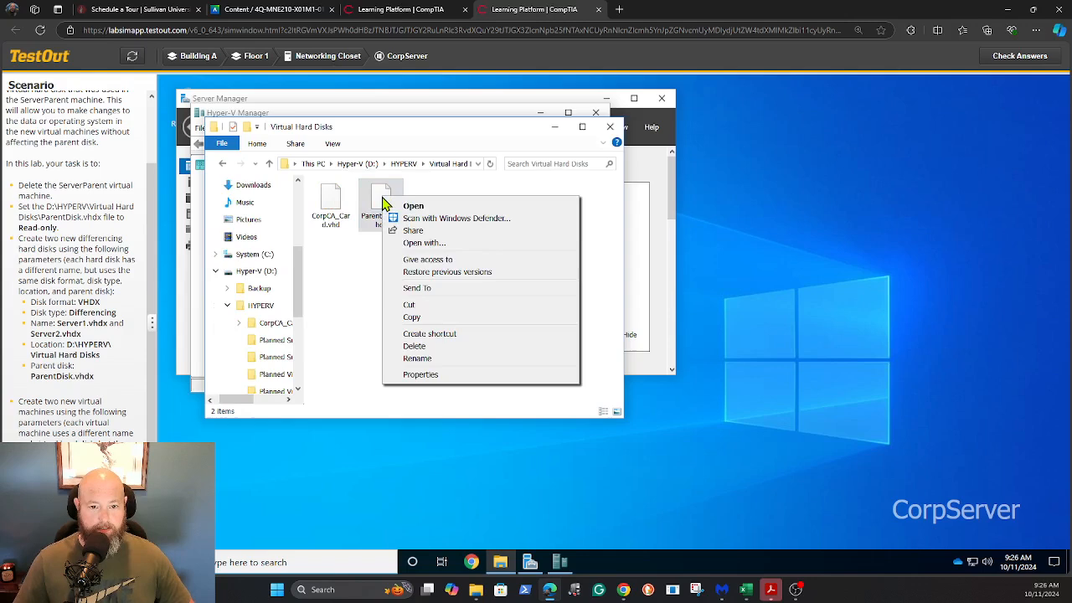
pyautogui.click(420, 375)
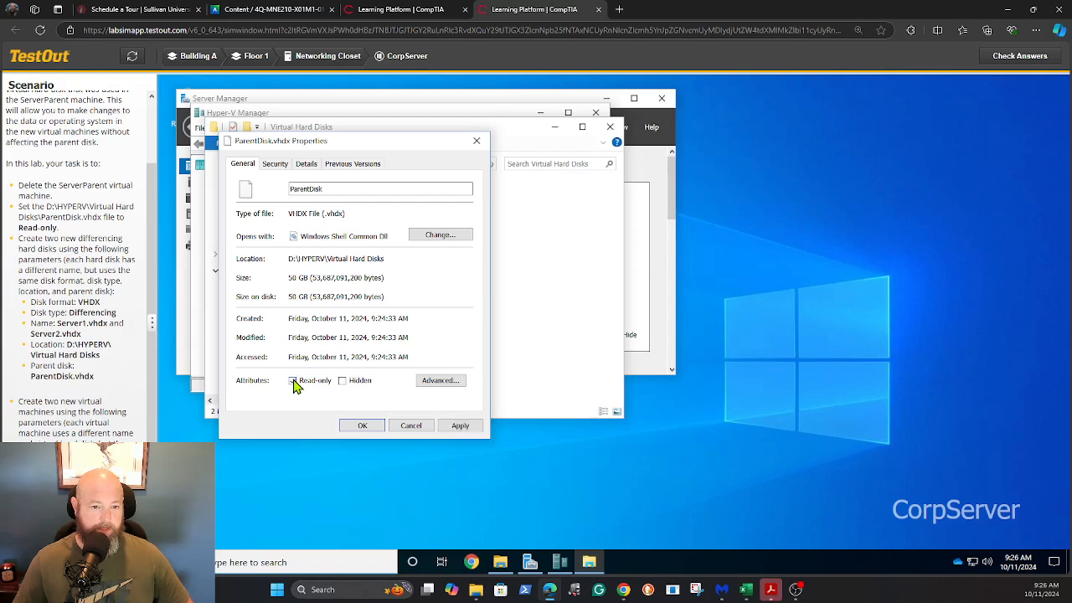
pyautogui.click(294, 382)
pyautogui.click(467, 429)
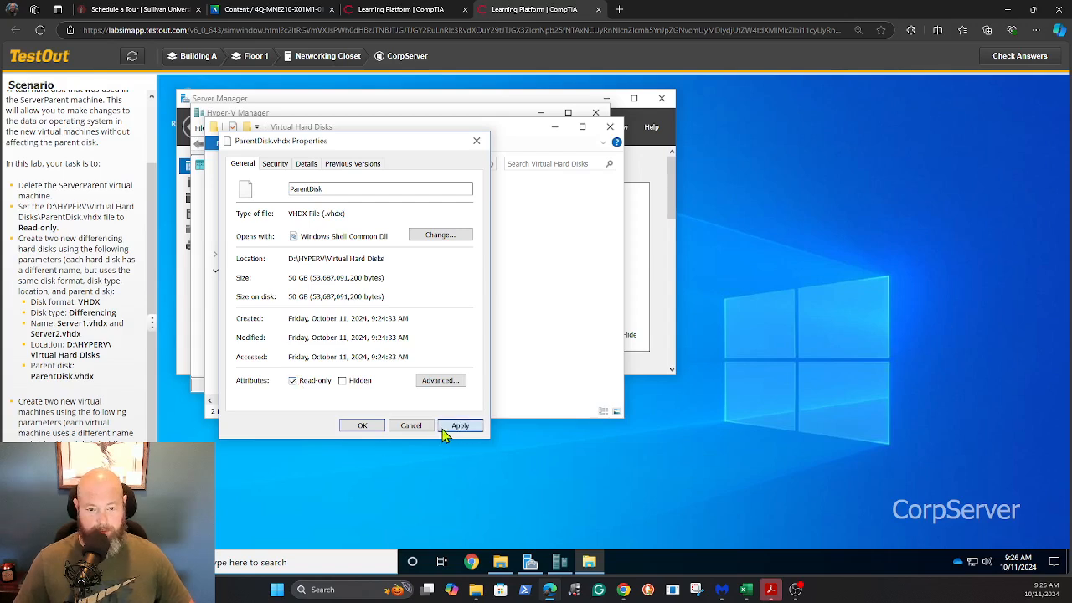
pyautogui.click(364, 426)
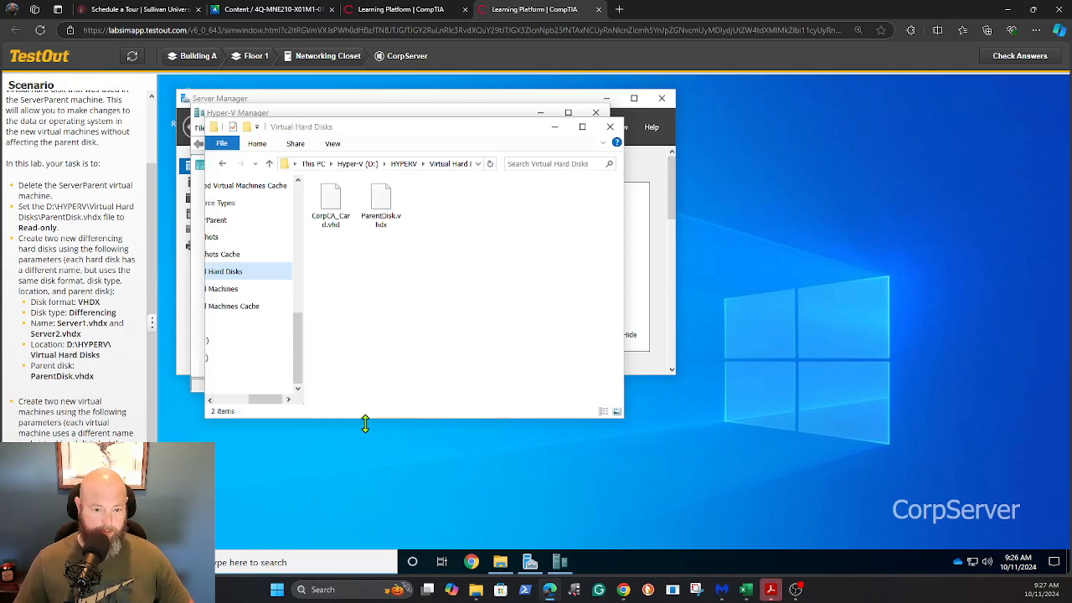
pyautogui.click(613, 129)
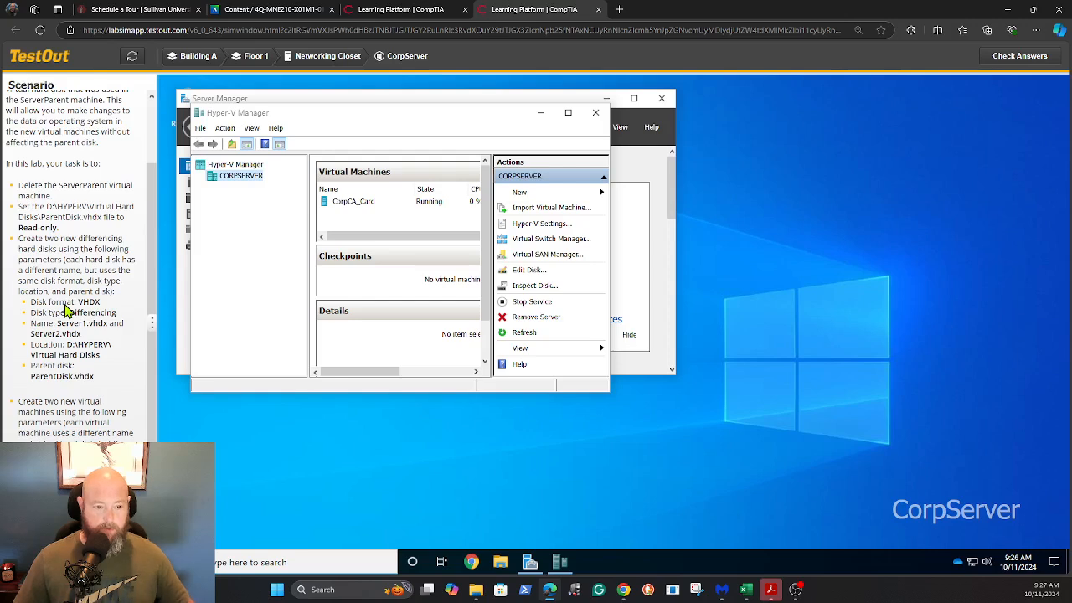
# Step: Begin a new virtual hard disk on CORPSERVER with the VHDX format and the Differencing disk type
pyautogui.rightClick(245, 178)
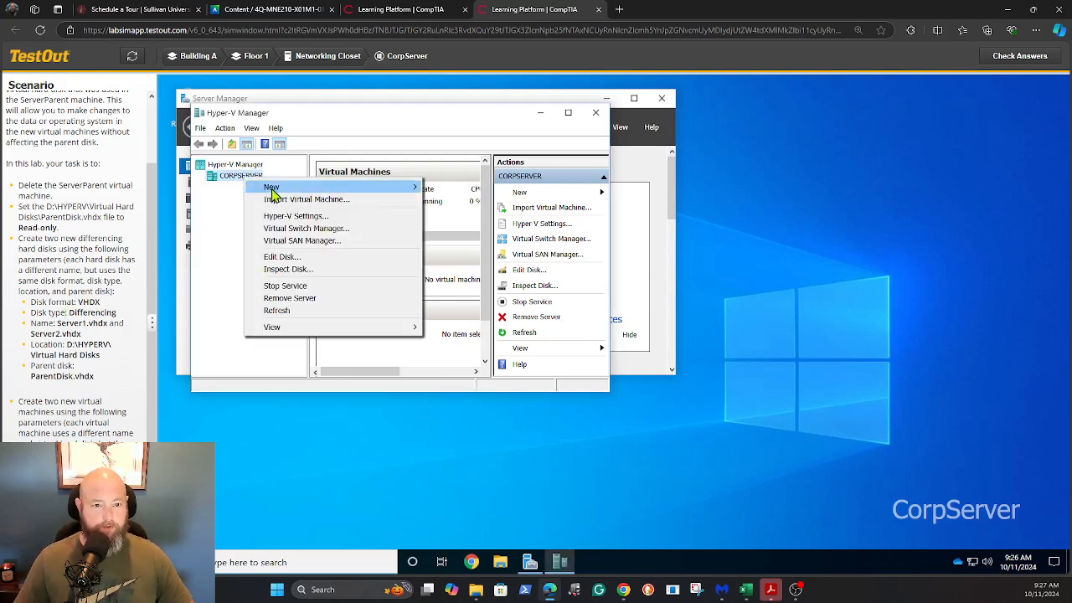
pyautogui.moveTo(274, 192)
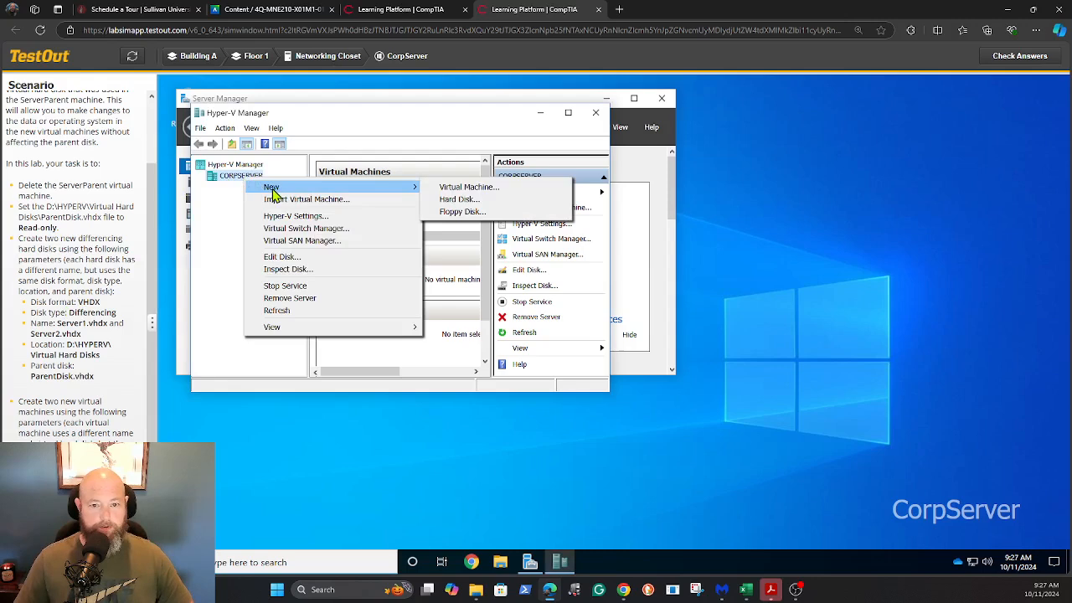
pyautogui.click(457, 199)
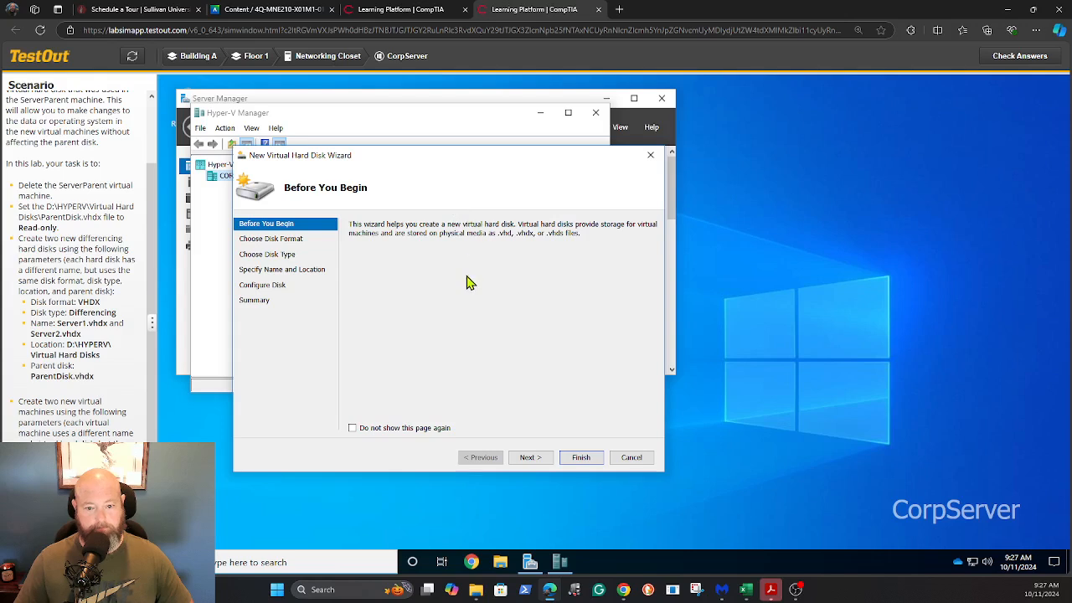
pyautogui.click(528, 459)
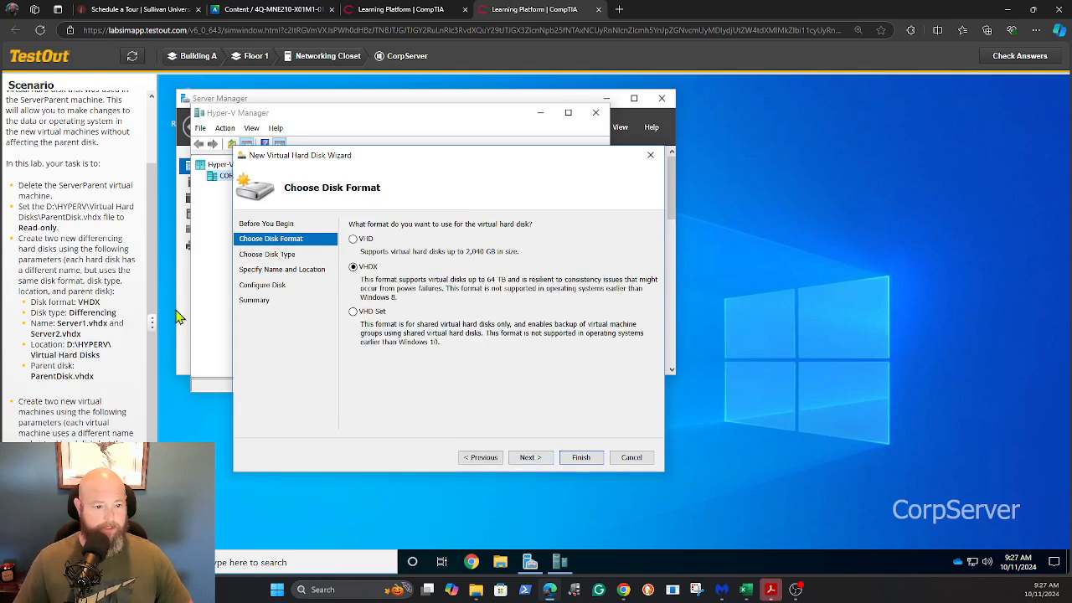
pyautogui.click(526, 459)
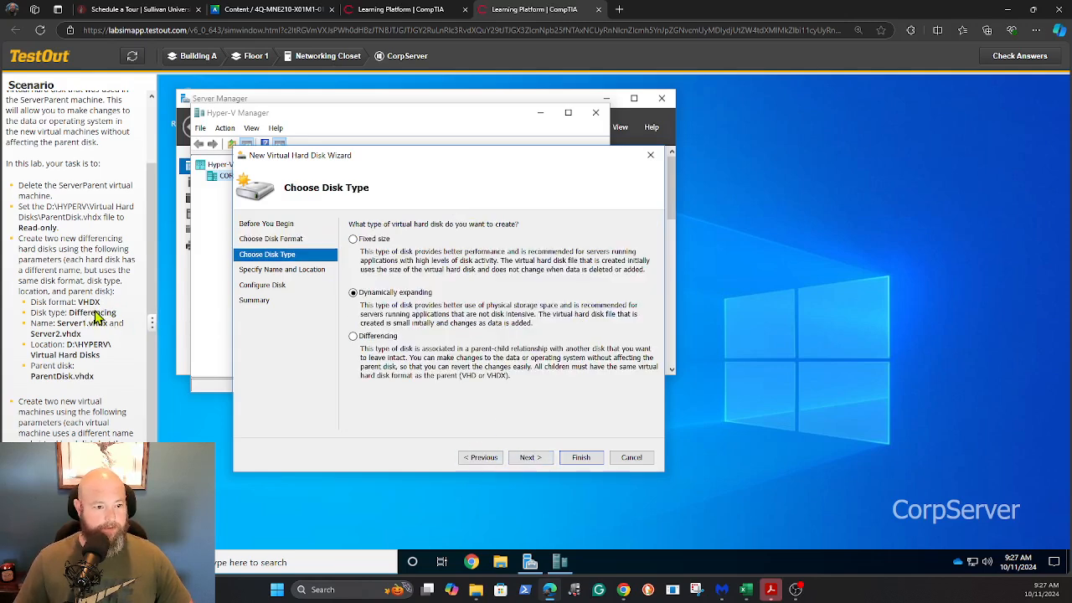
pyautogui.click(353, 337)
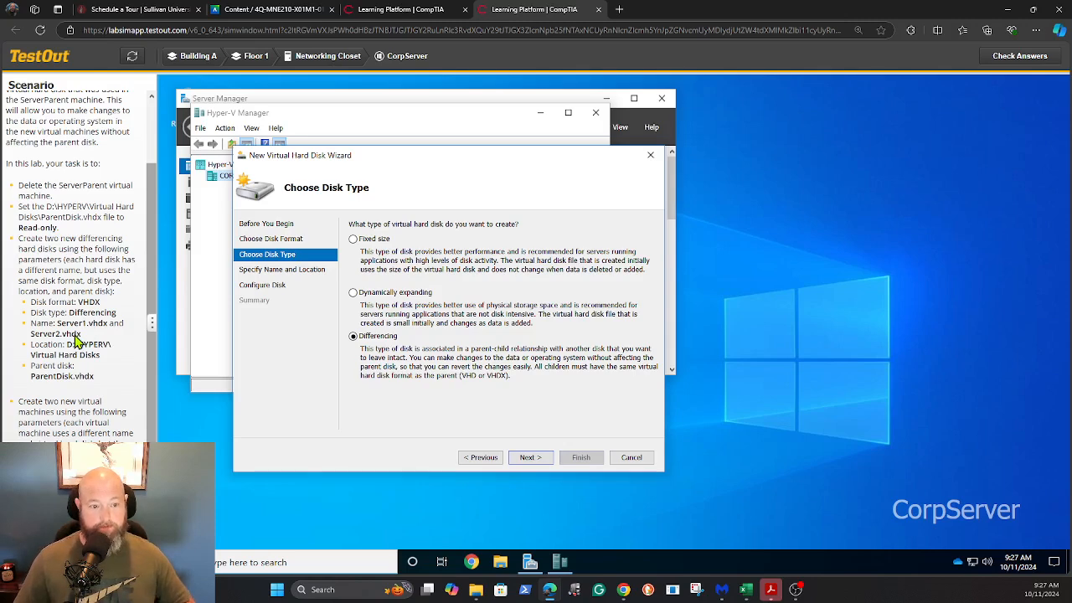
pyautogui.click(525, 459)
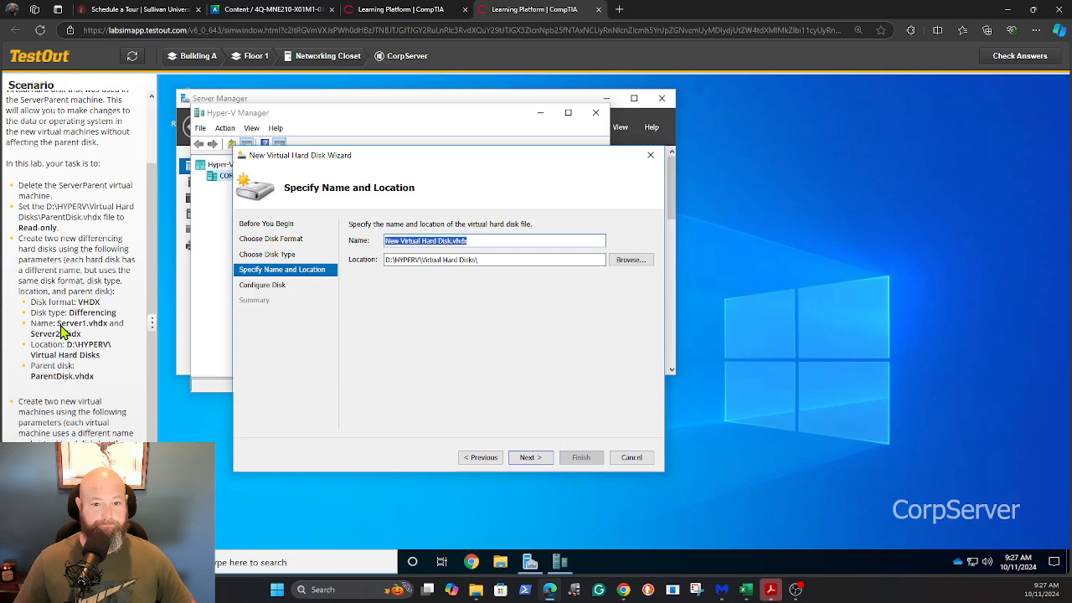
# Step: Name the new differencing disk Server1.vhdx, keep the location D:\HYPERV\Virtual Hard Disks\, and continue to the parent disk configuration
pyautogui.moveTo(57, 325); pyautogui.dragTo(109, 325)
pyautogui.hotkey('ctrl', 'c')
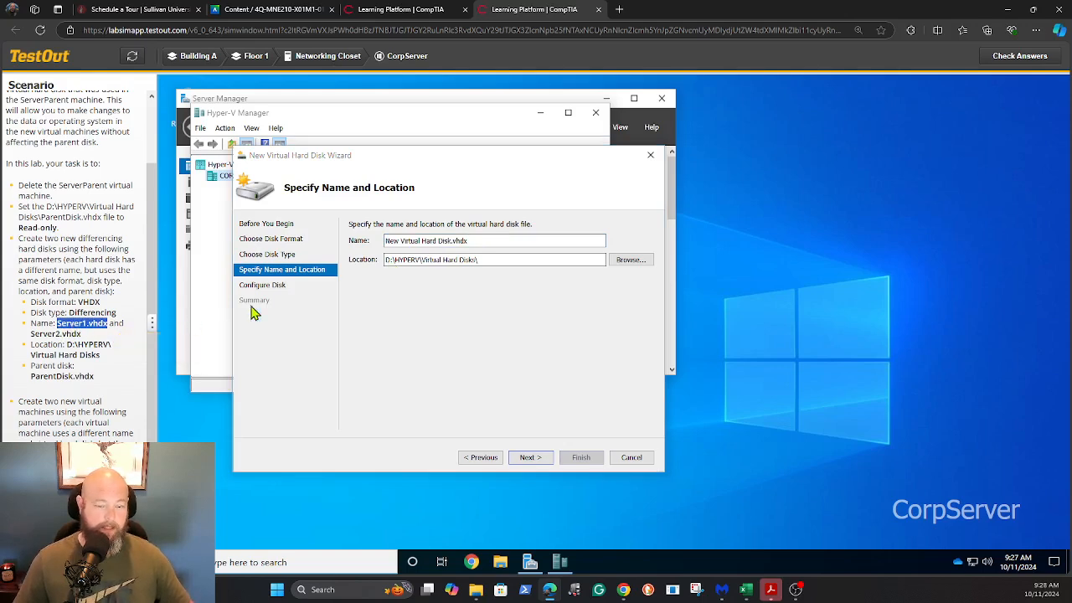
pyautogui.click(464, 241)
pyautogui.moveTo(463, 241); pyautogui.dragTo(385, 241)
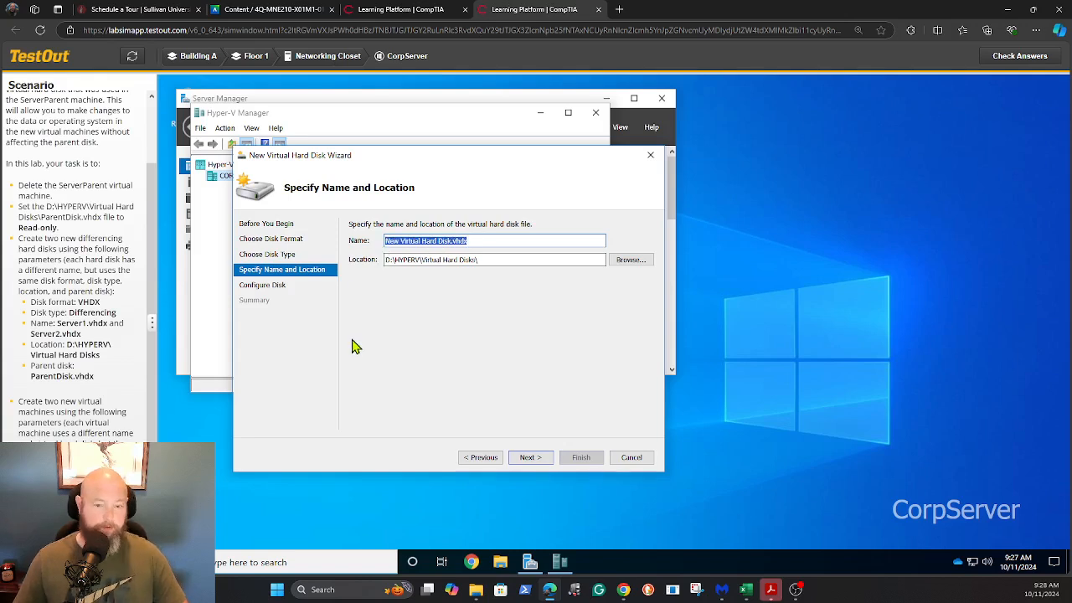
pyautogui.hotkey('ctrl', 'v')
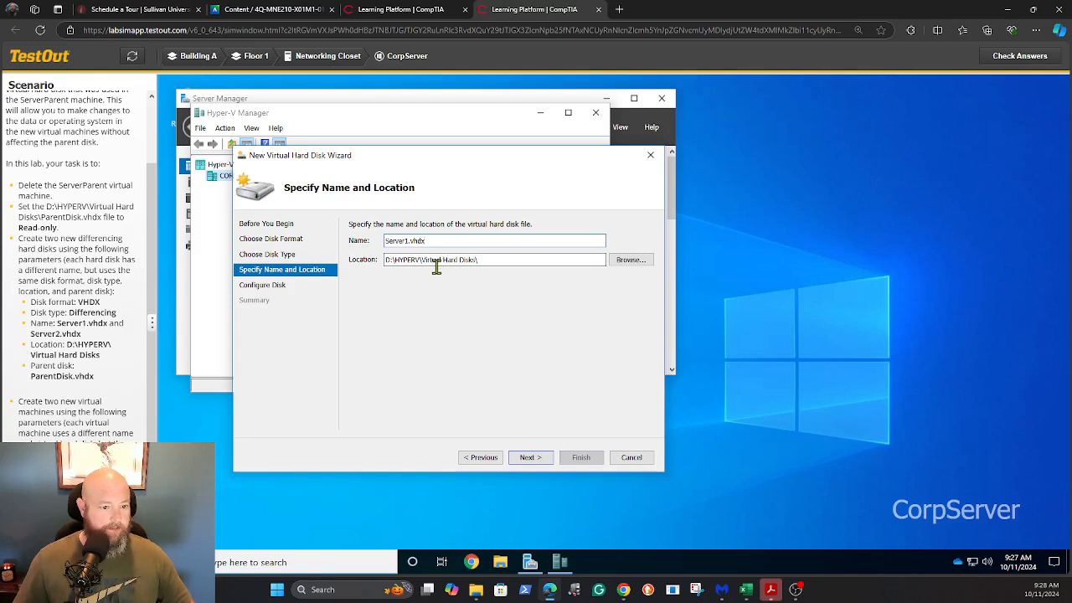
pyautogui.click(529, 459)
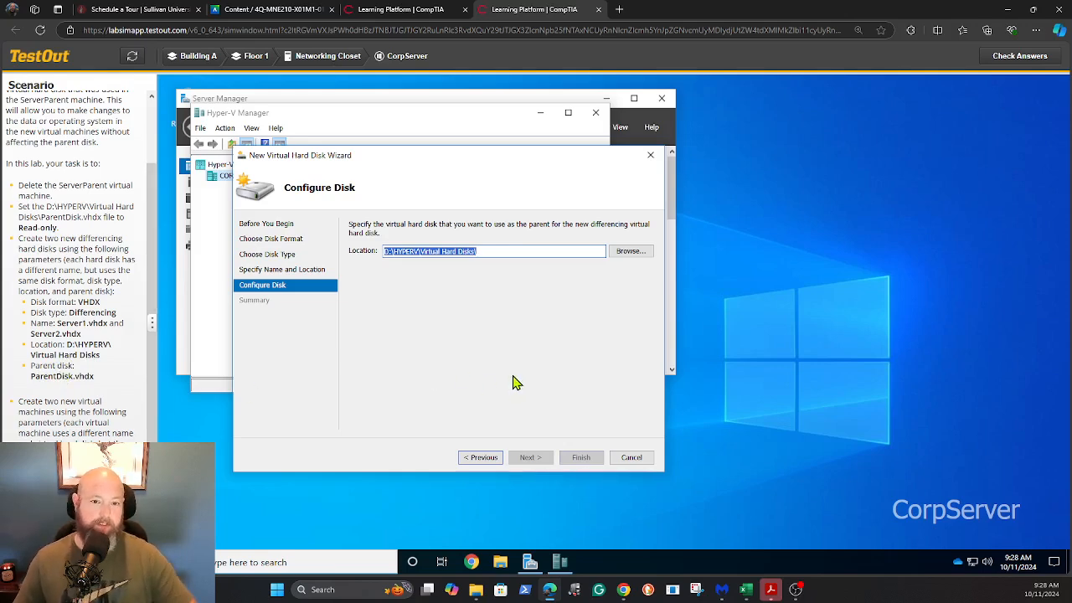
# Step: Select ParentDisk.vhdx in D:\HYPERV\Virtual Hard Disks as the parent of the Server1 differencing disk and finish creating the disk
pyautogui.click(639, 253)
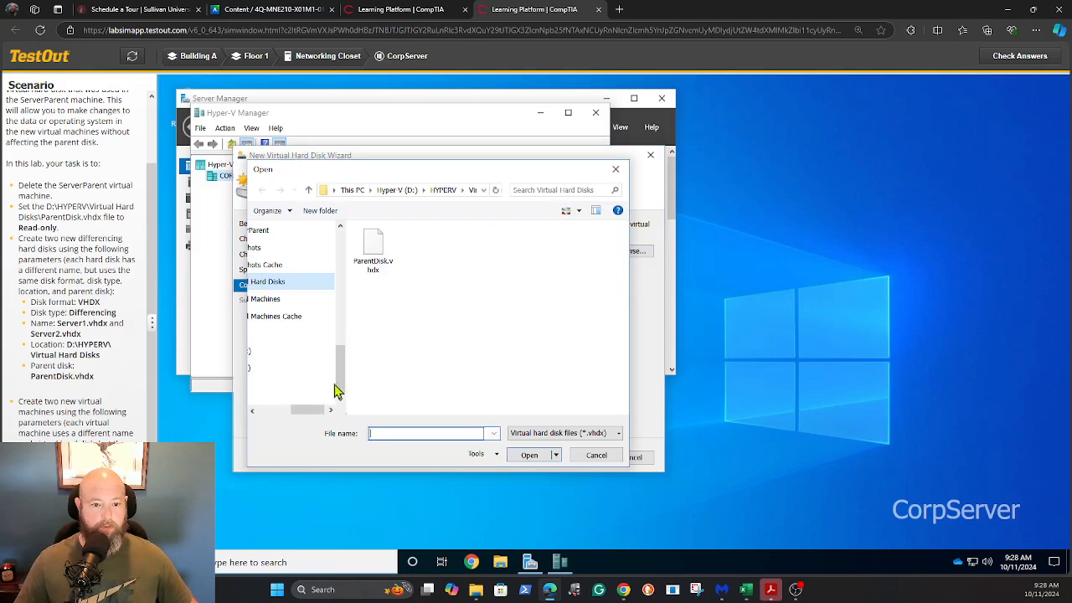
pyautogui.moveTo(319, 419); pyautogui.dragTo(283, 416)
pyautogui.moveTo(338, 381); pyautogui.dragTo(341, 354)
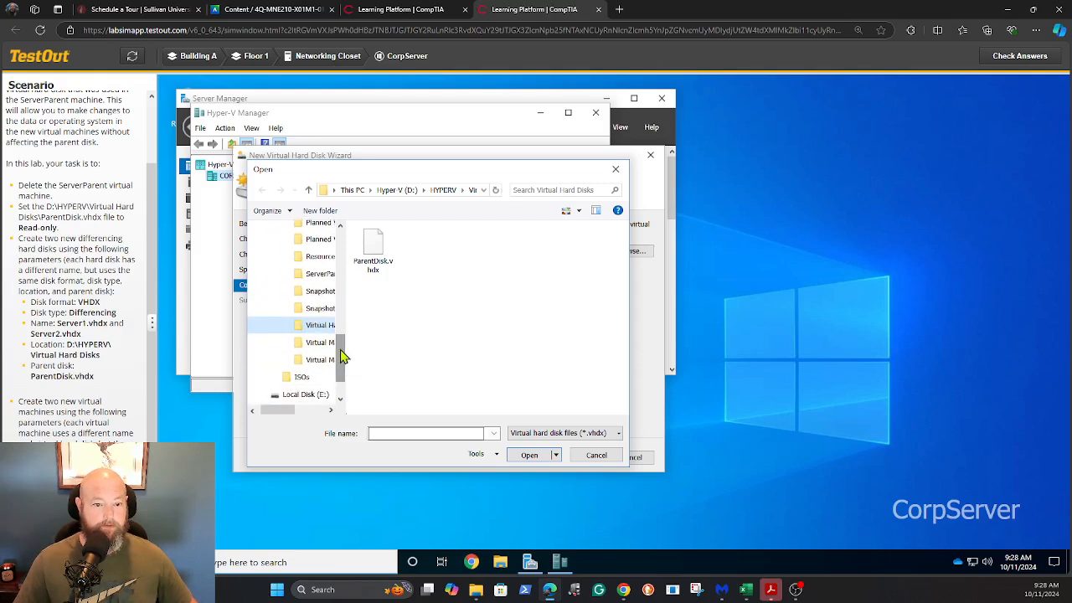
pyautogui.doubleClick(376, 252)
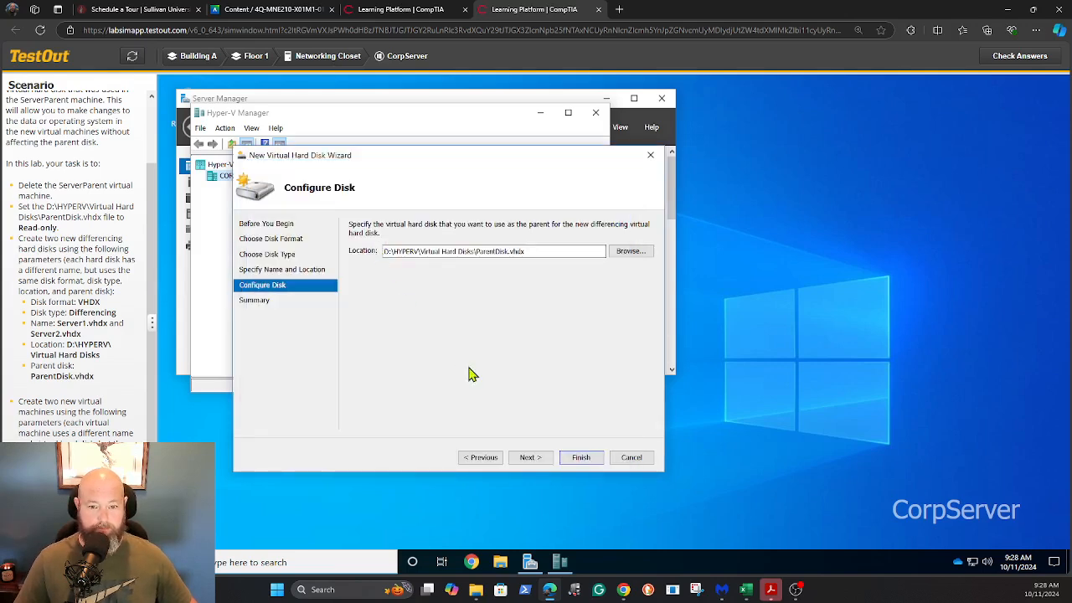
pyautogui.click(527, 460)
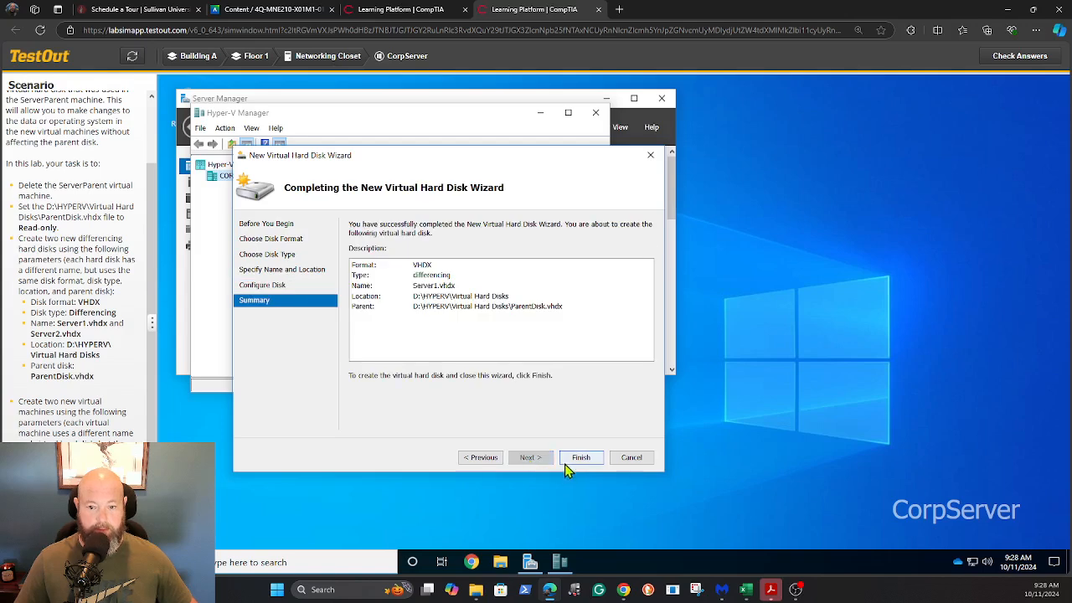
pyautogui.click(570, 459)
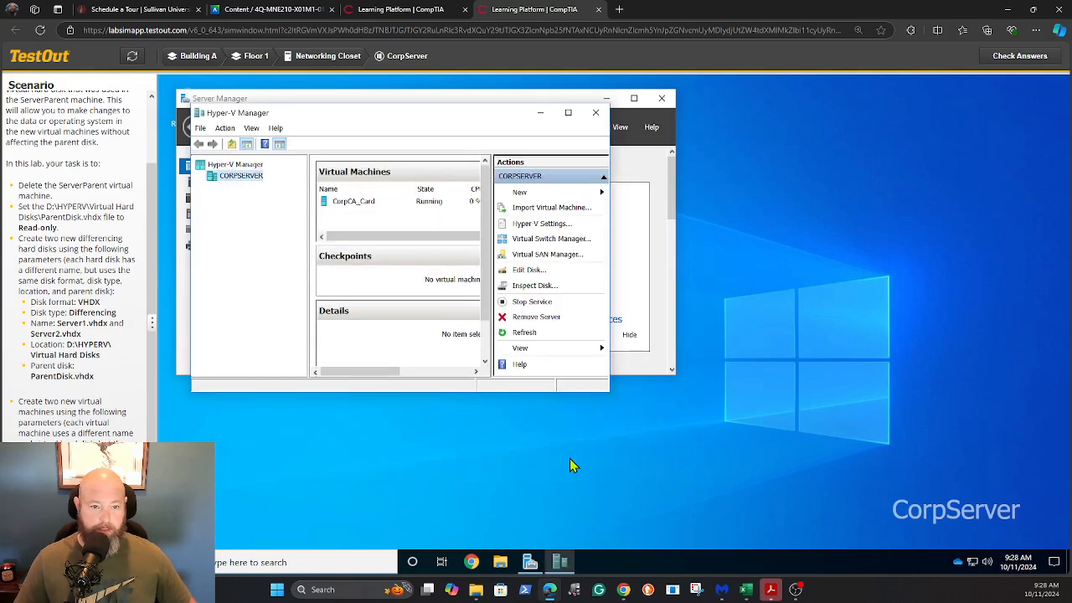
# Step: Begin a second virtual hard disk on CORPSERVER, keeping the VHDX format and choosing the Differencing disk type
pyautogui.rightClick(241, 182)
pyautogui.moveTo(265, 187)
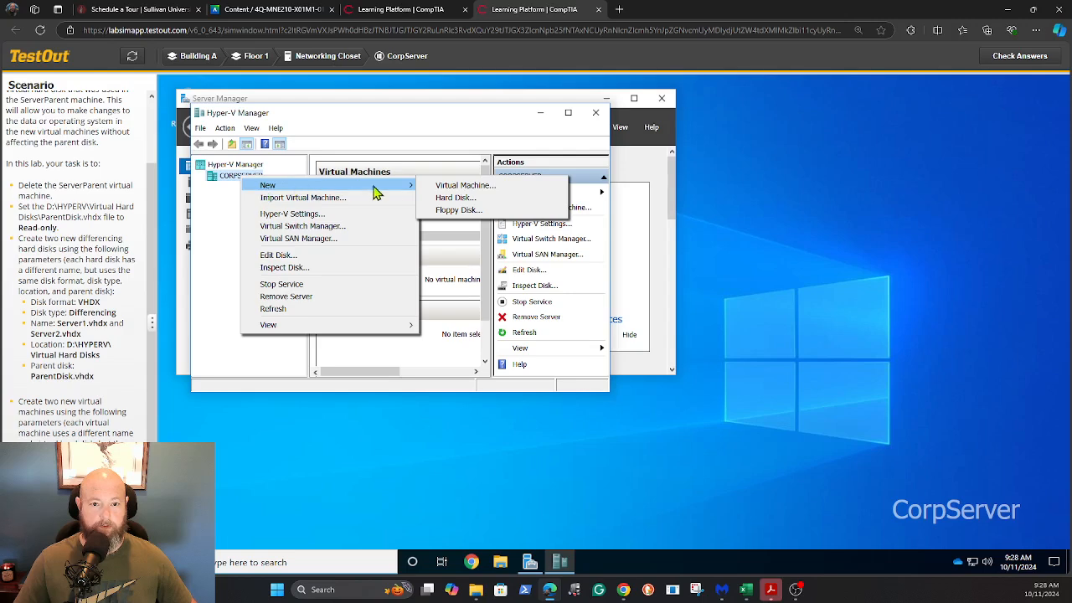
pyautogui.click(441, 199)
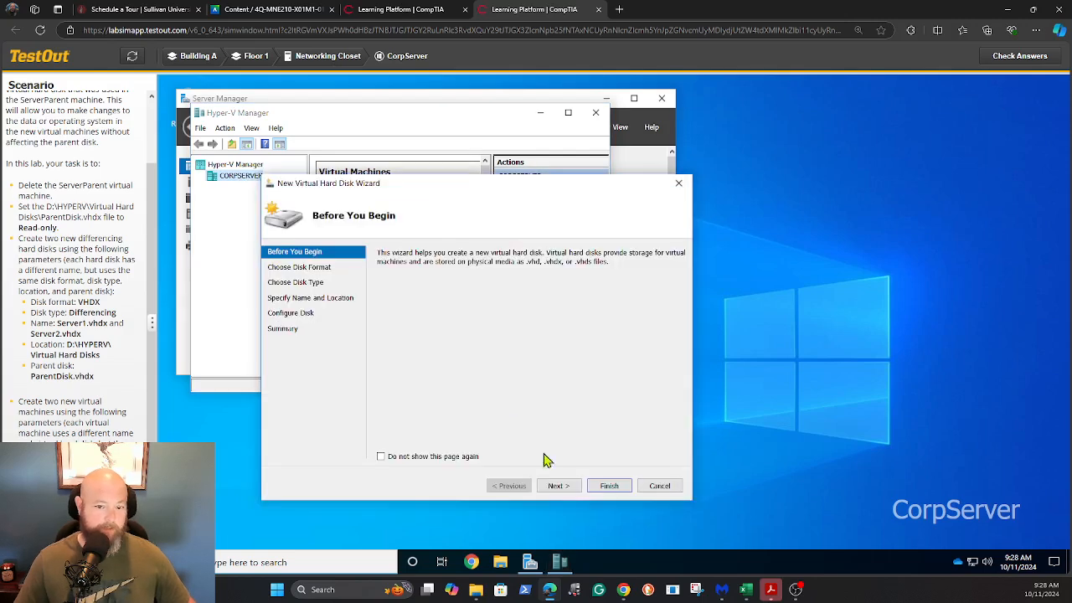
pyautogui.click(557, 487)
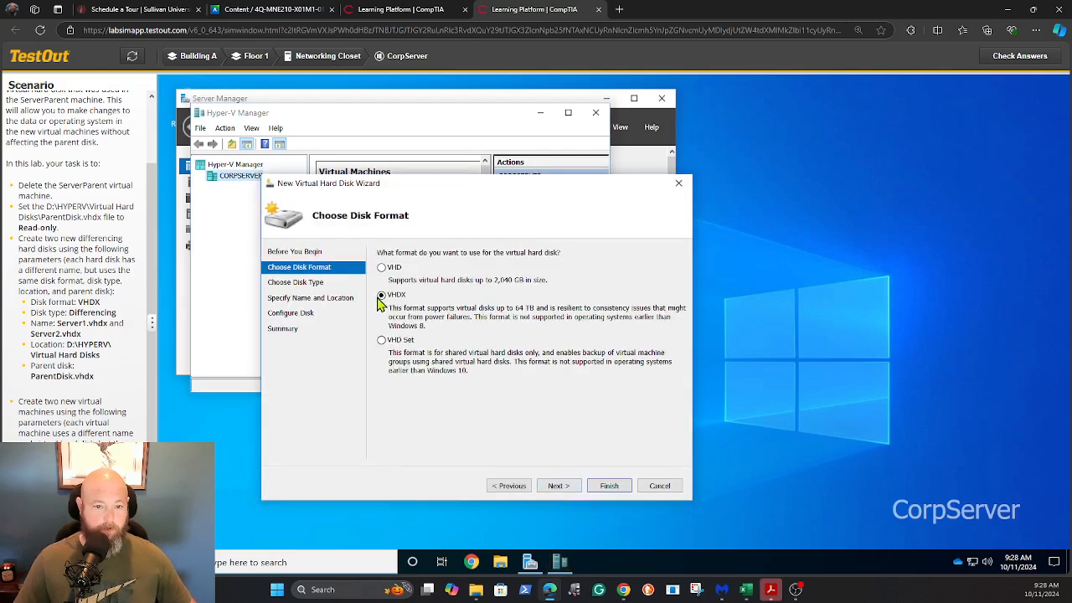
pyautogui.click(557, 487)
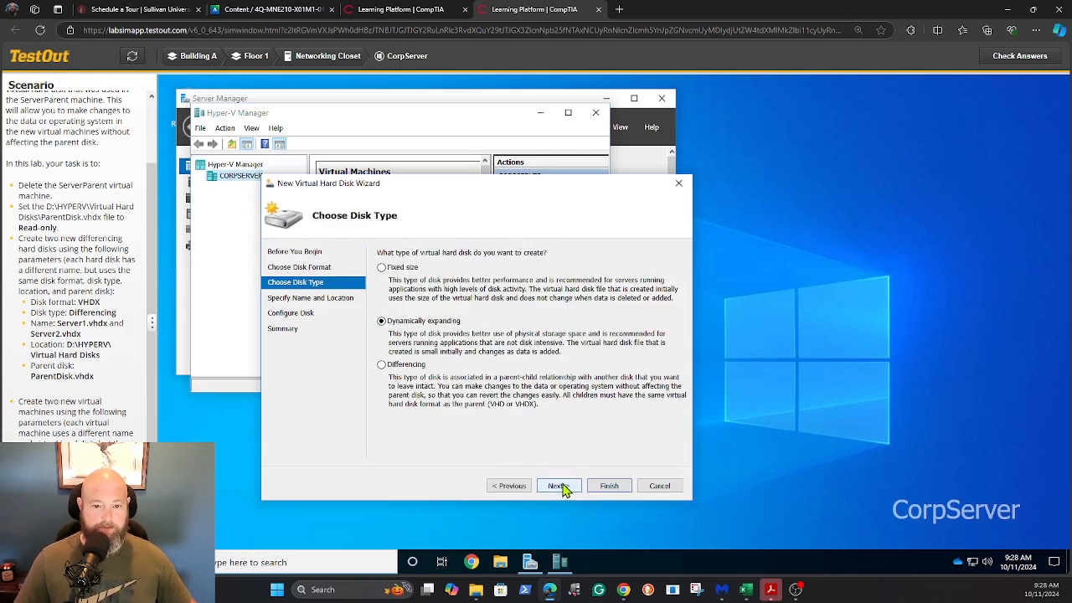
pyautogui.click(381, 366)
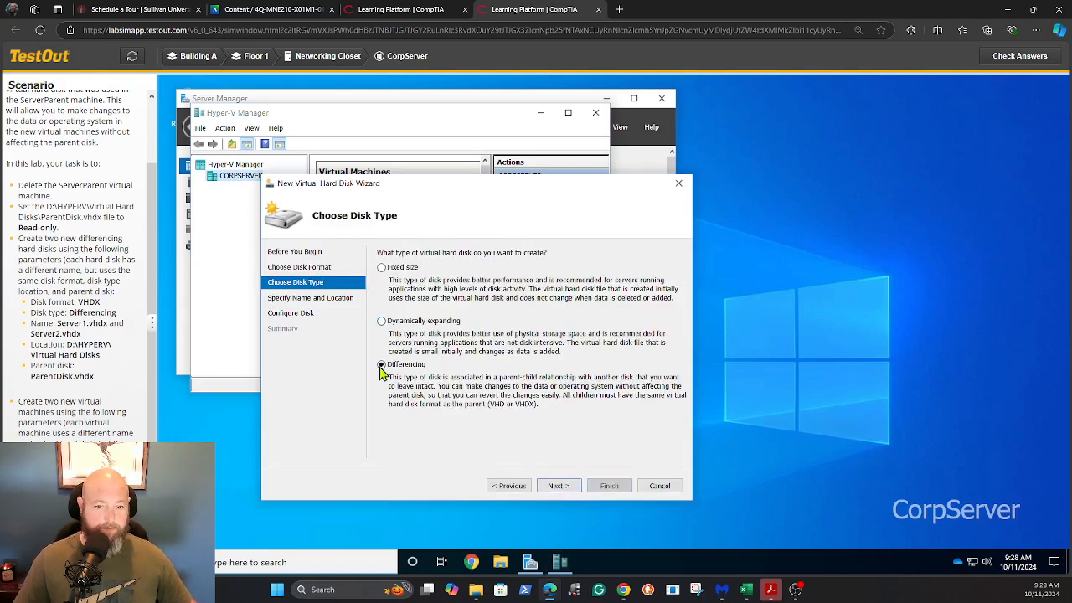
pyautogui.click(558, 485)
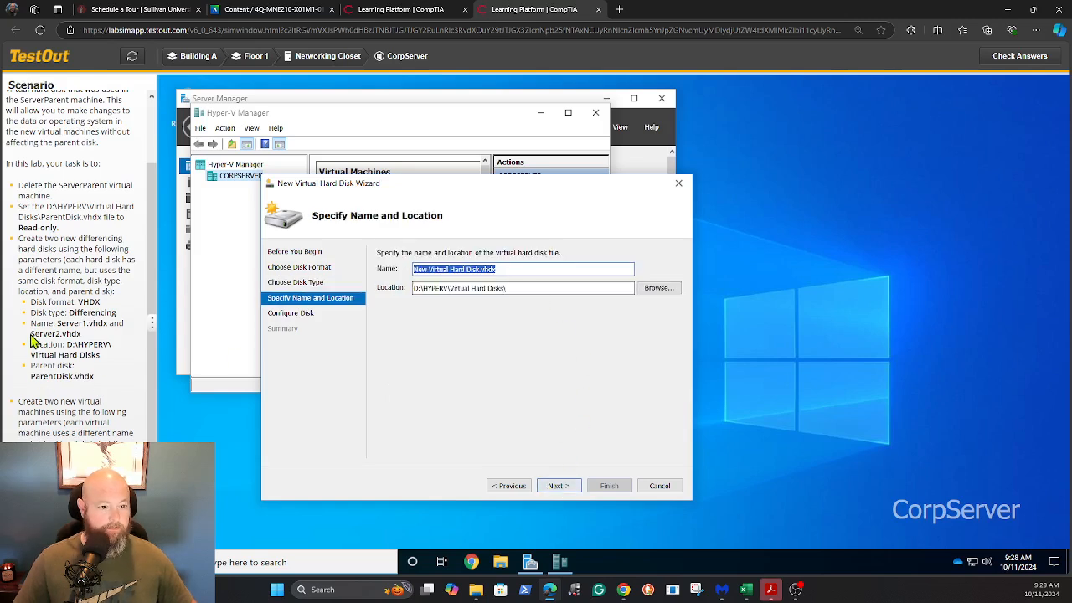
# Step: Name the second disk Server2.vhdx, copying the name from the scenario, and keep the location D:\HYPERV\Virtual Hard Disks\
pyautogui.moveTo(31, 336); pyautogui.dragTo(84, 338)
pyautogui.hotkey('ctrl', 'c')
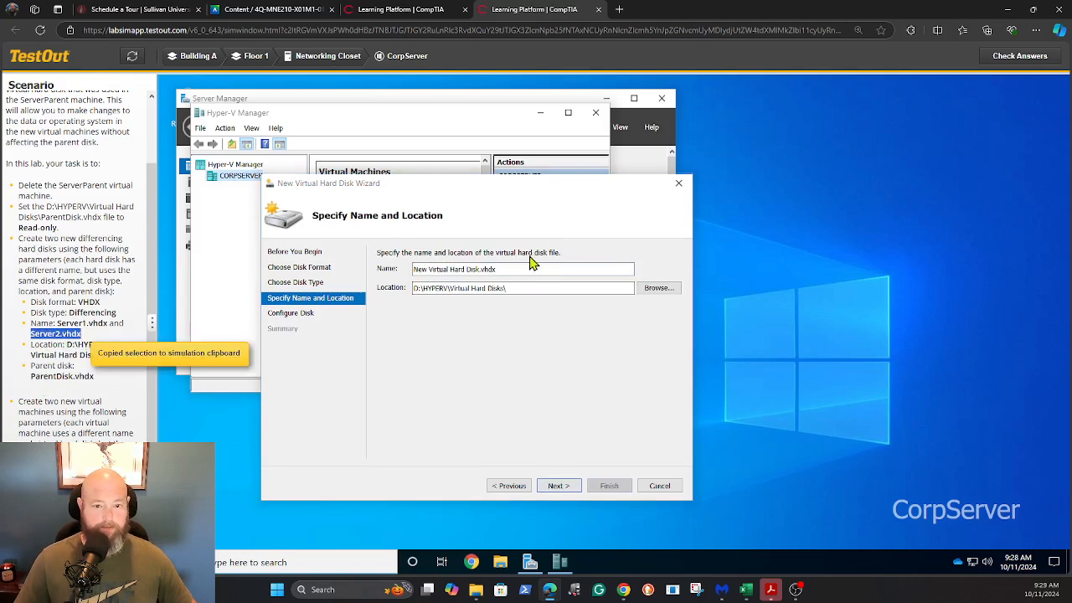
pyautogui.moveTo(514, 269); pyautogui.dragTo(418, 269)
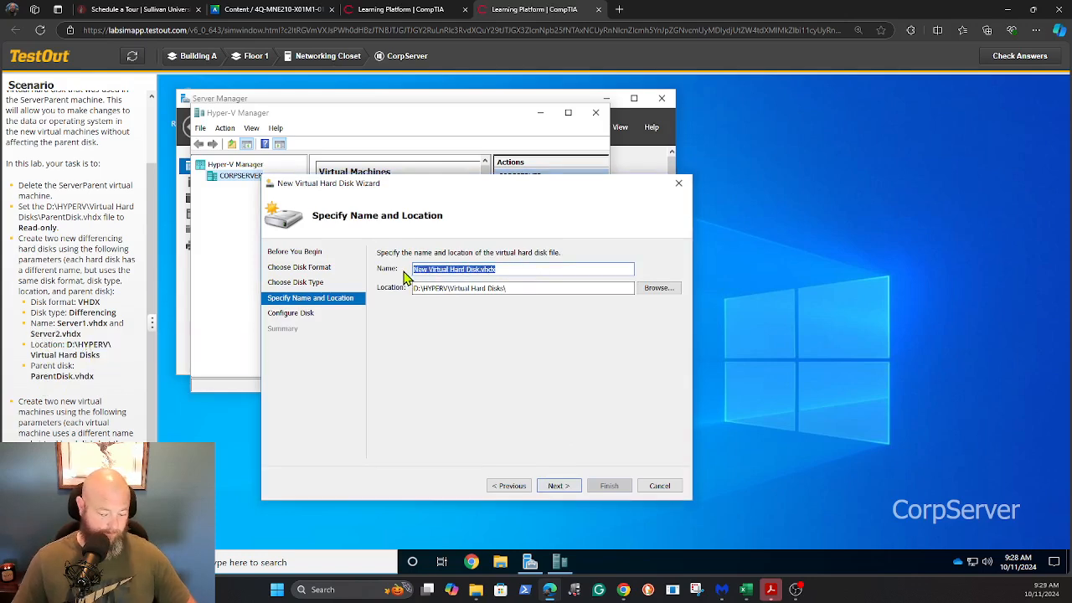
pyautogui.hotkey('ctrl', 'v')
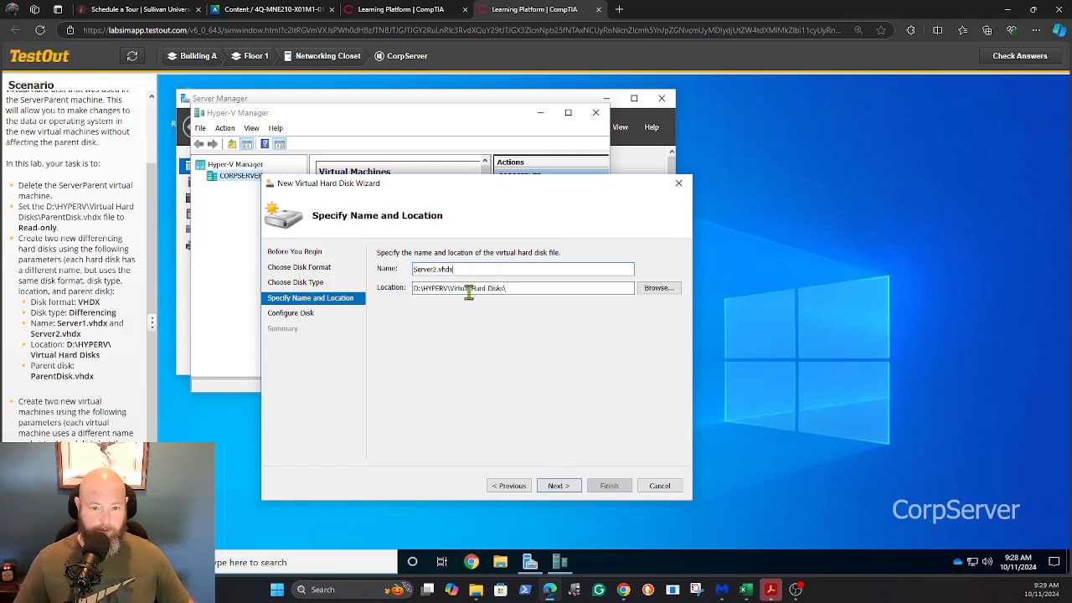
pyautogui.click(557, 486)
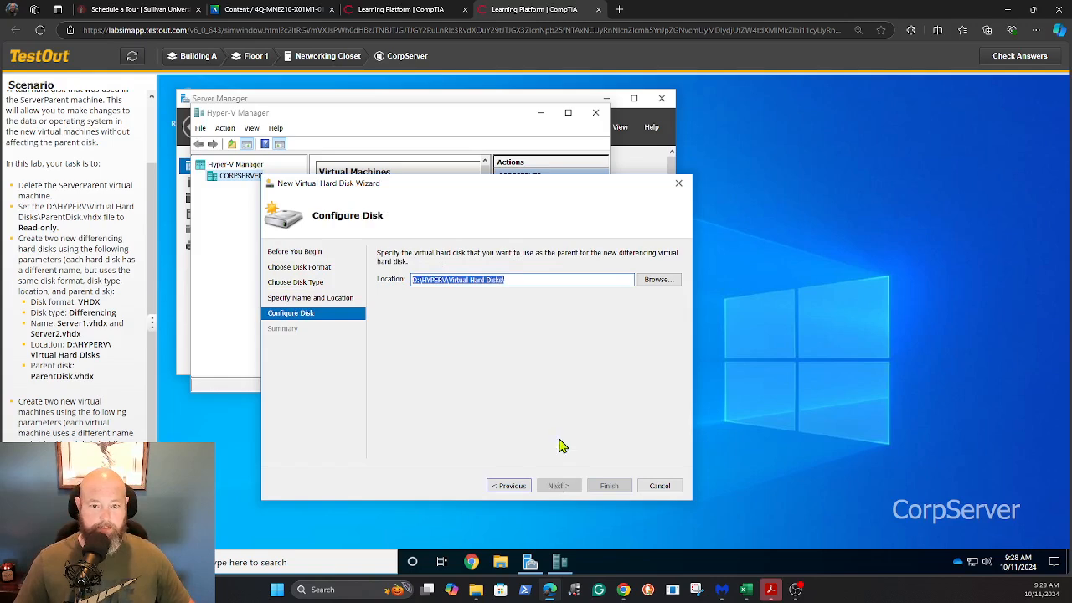
# Step: Choose ParentDisk.vhdx as the parent of the Server2 differencing disk and complete its creation
pyautogui.click(661, 283)
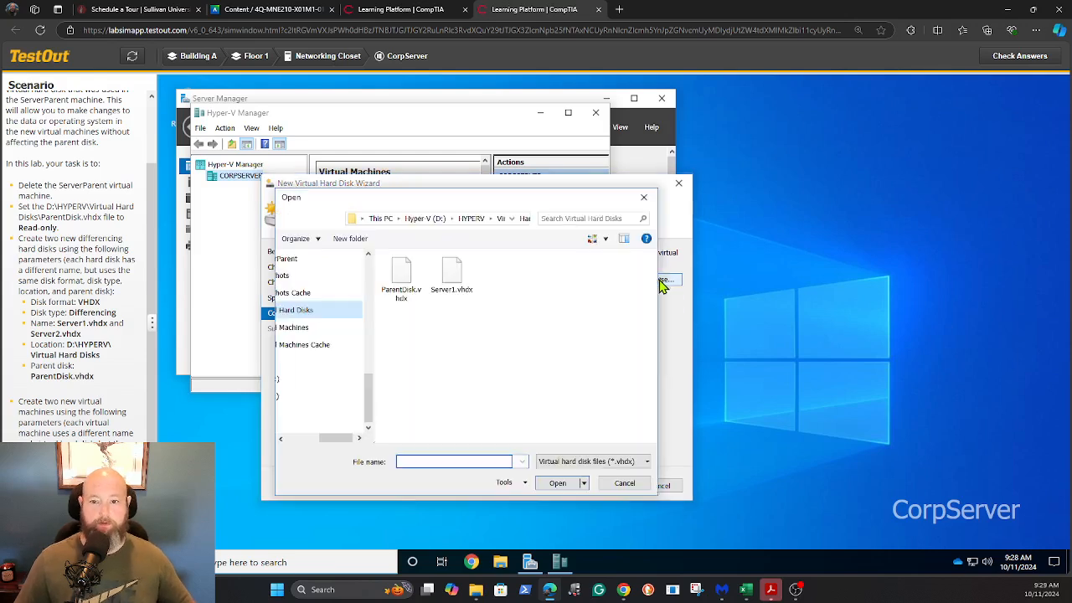
pyautogui.doubleClick(401, 276)
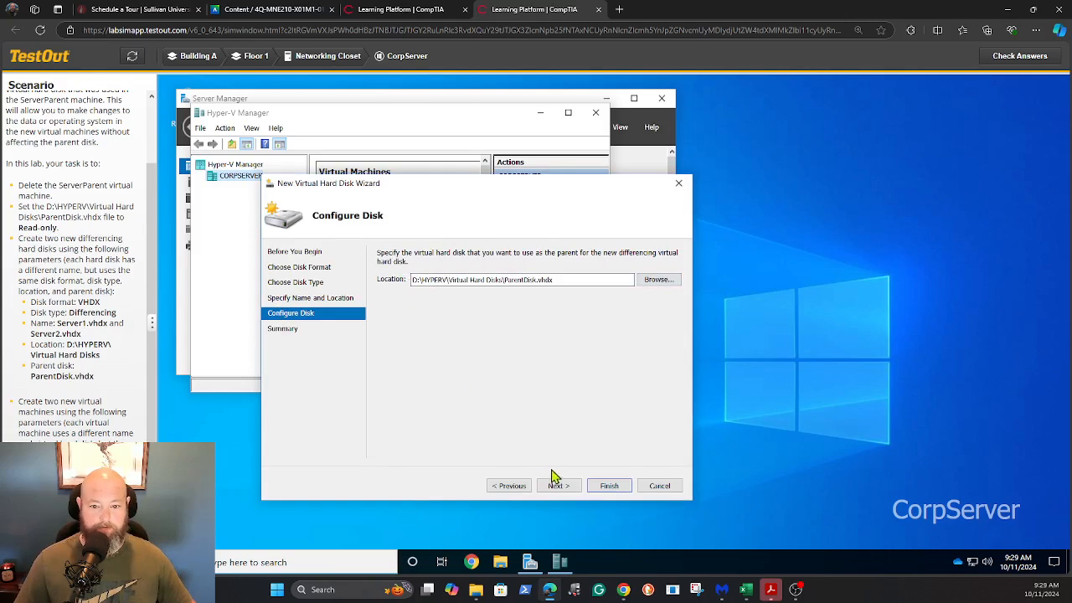
pyautogui.click(557, 487)
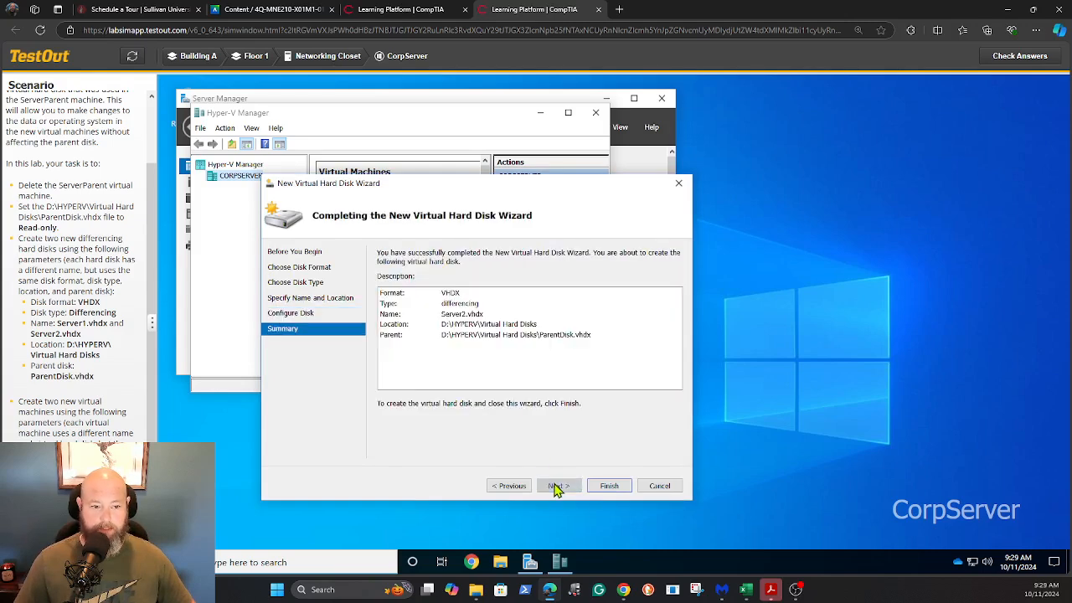
pyautogui.click(607, 486)
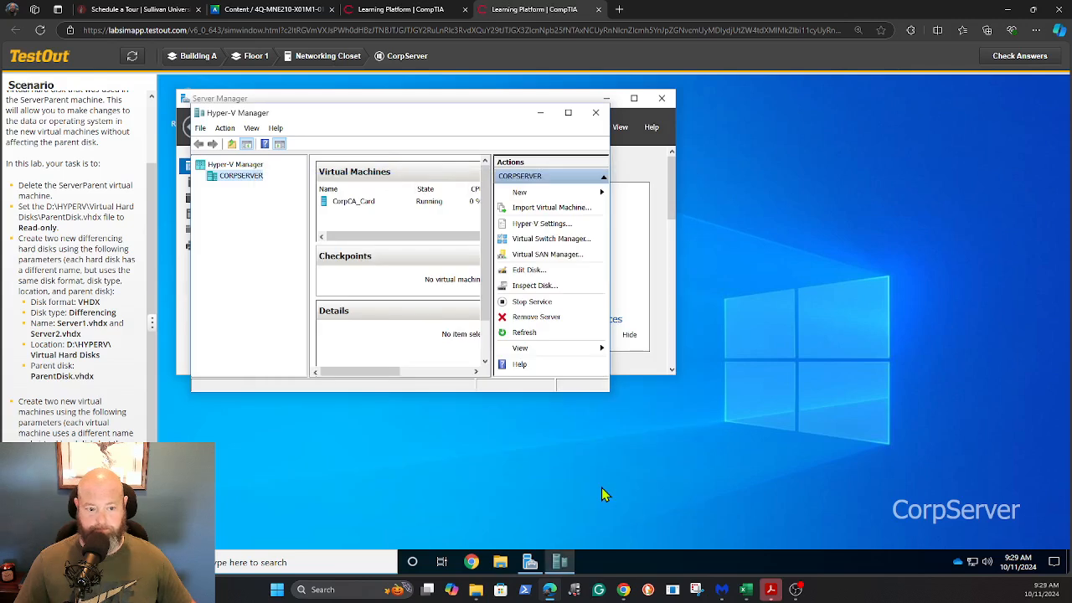
# Step: Check the disk files in D:\HYPERV\Virtual Hard Disks using File Explorer, and close it
pyautogui.click(503, 569)
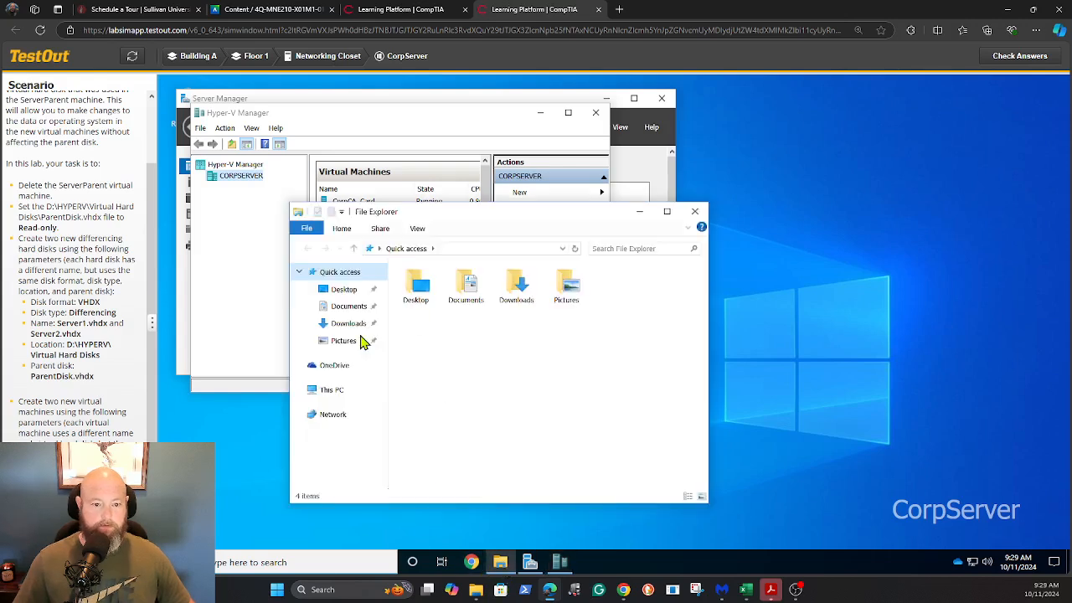
pyautogui.click(326, 394)
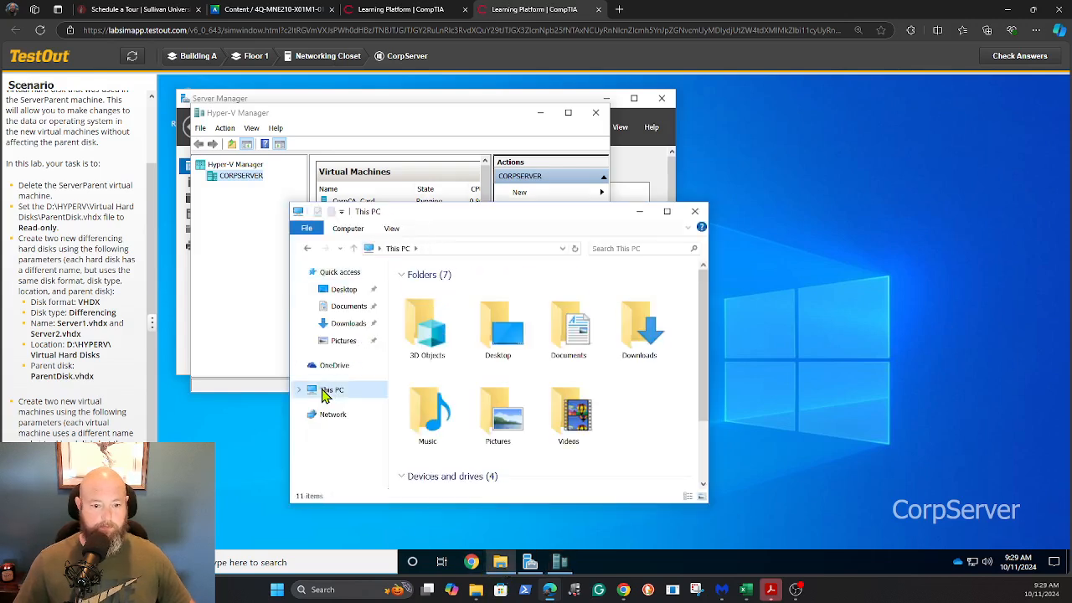
pyautogui.scroll(-3, 491, 377)
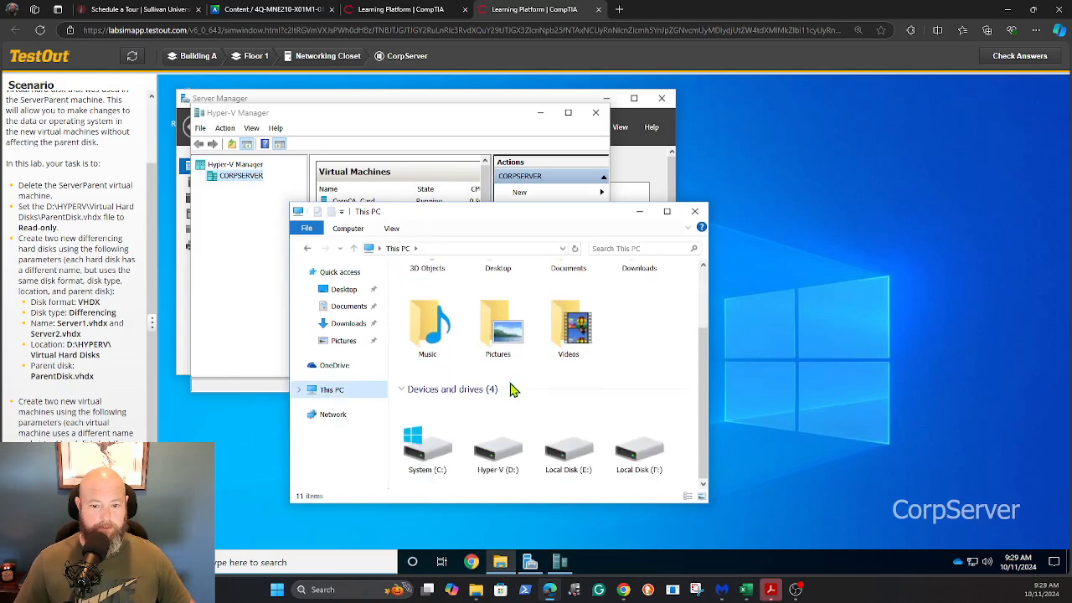
pyautogui.doubleClick(499, 450)
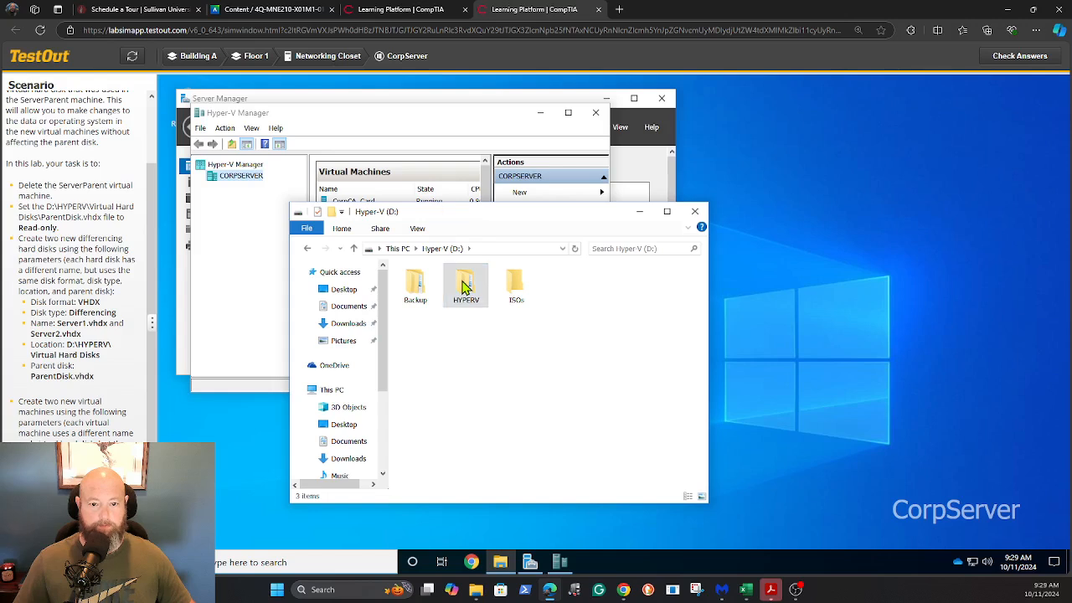
pyautogui.doubleClick(466, 288)
pyautogui.doubleClick(573, 352)
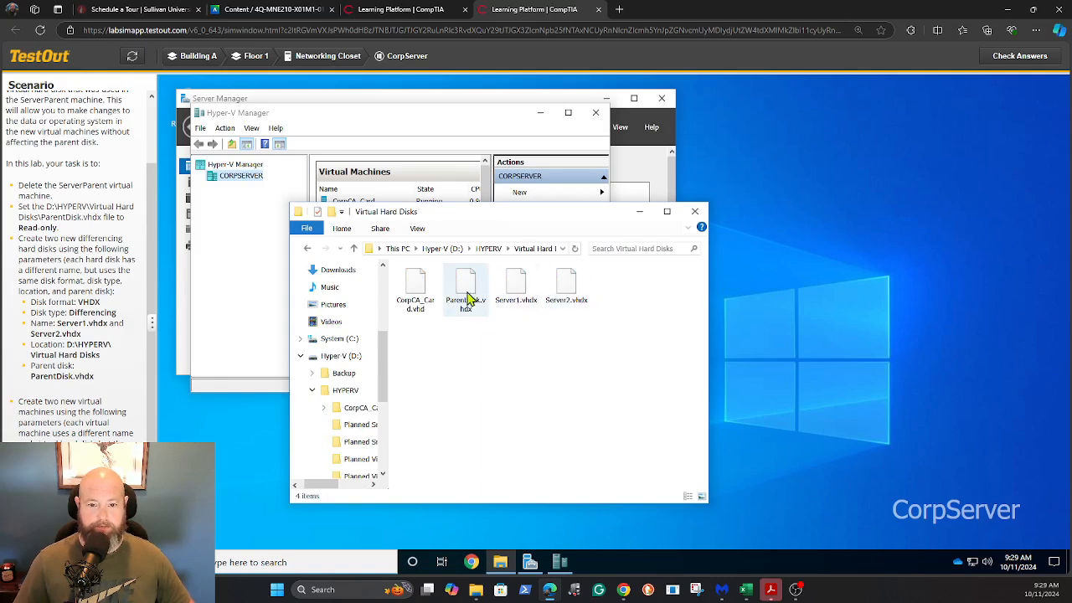
pyautogui.click(695, 211)
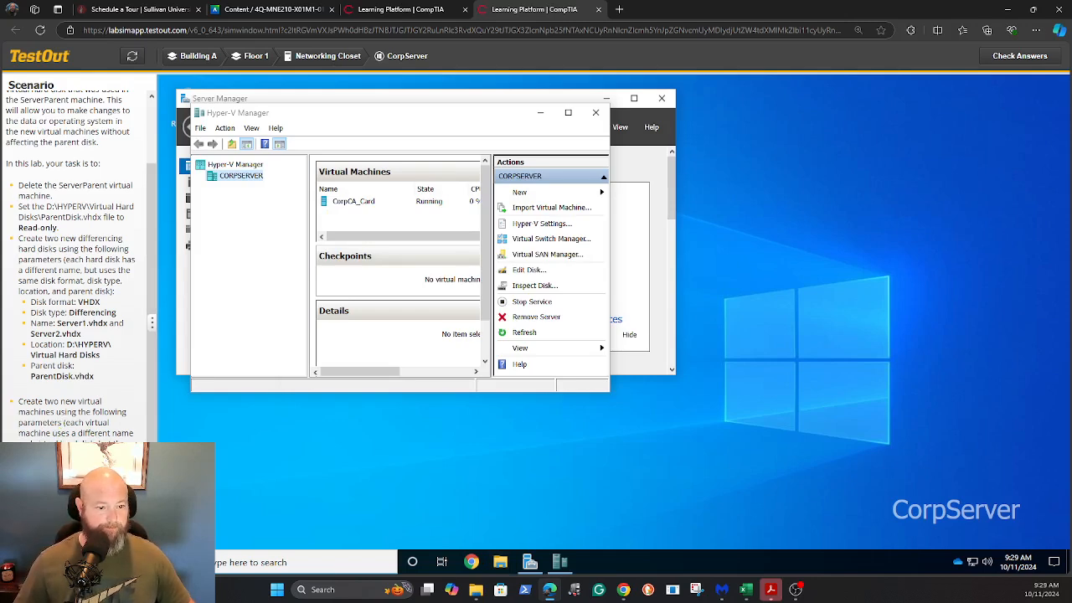
# Step: Begin a new virtual machine on CORPSERVER, name it Server1, and keep the default location D:\HYPERV\
pyautogui.rightClick(242, 179)
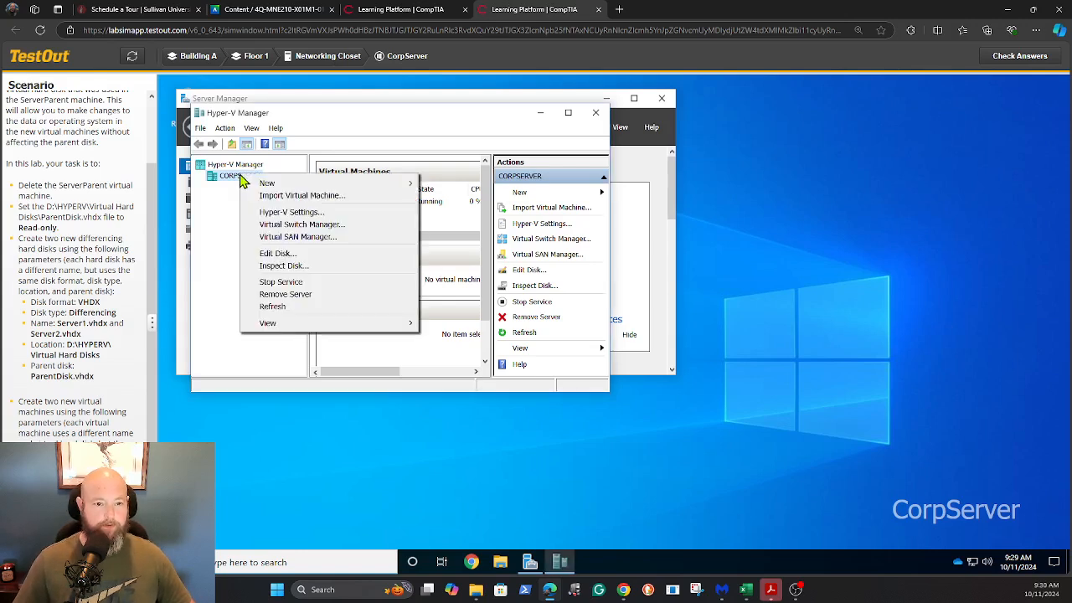
pyautogui.moveTo(299, 185)
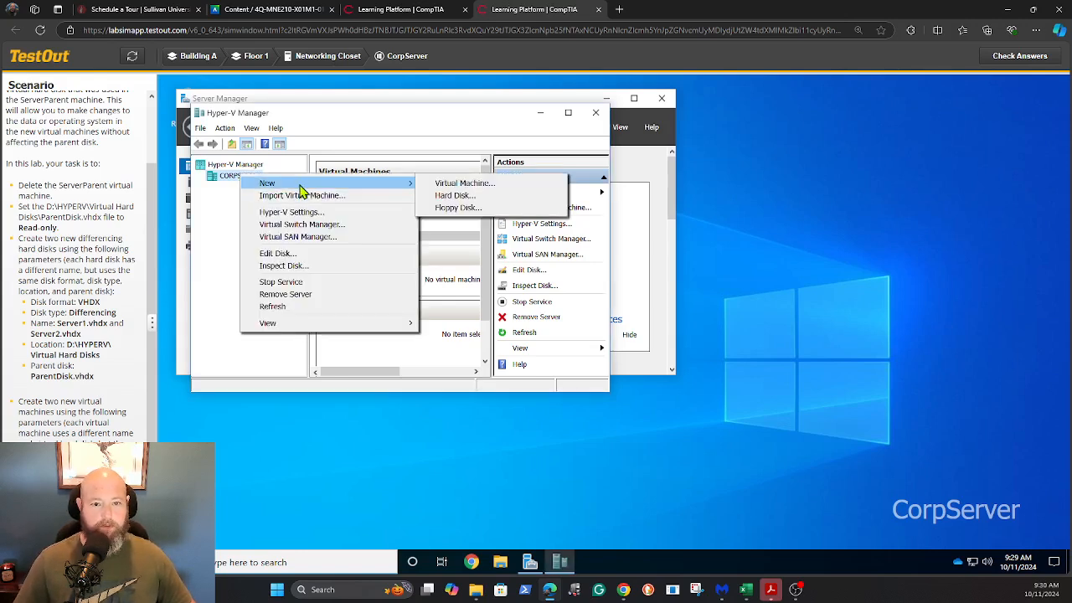
pyautogui.click(445, 186)
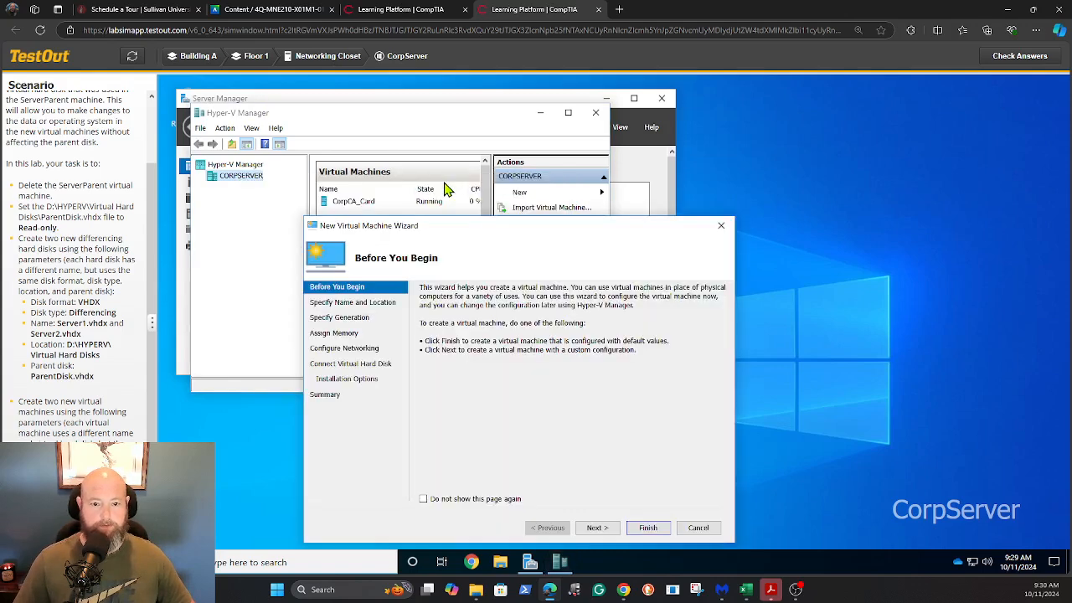
pyautogui.click(609, 533)
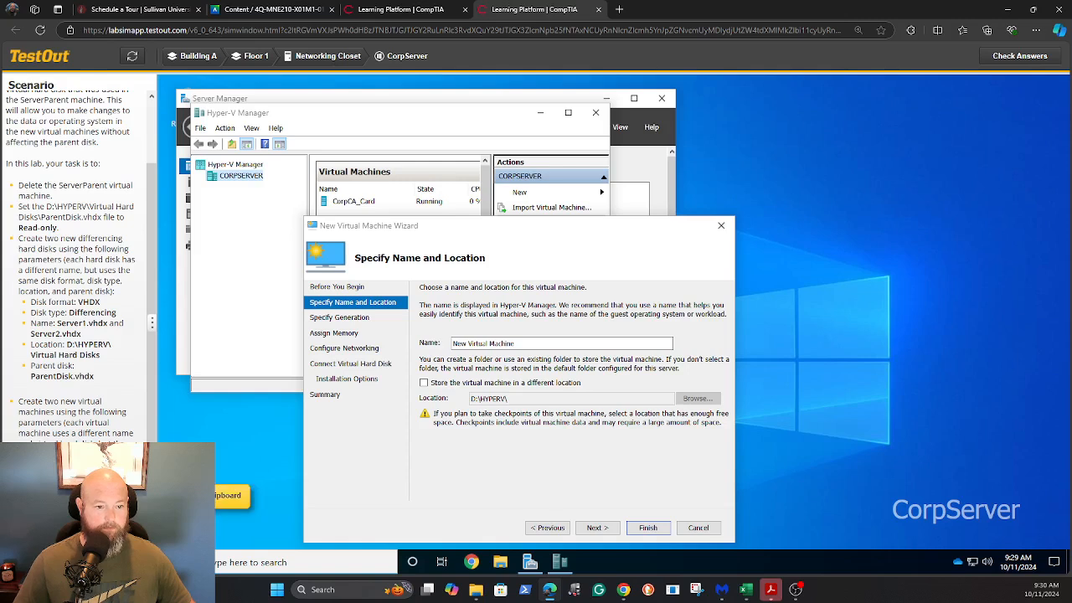
pyautogui.moveTo(522, 342); pyautogui.dragTo(444, 354)
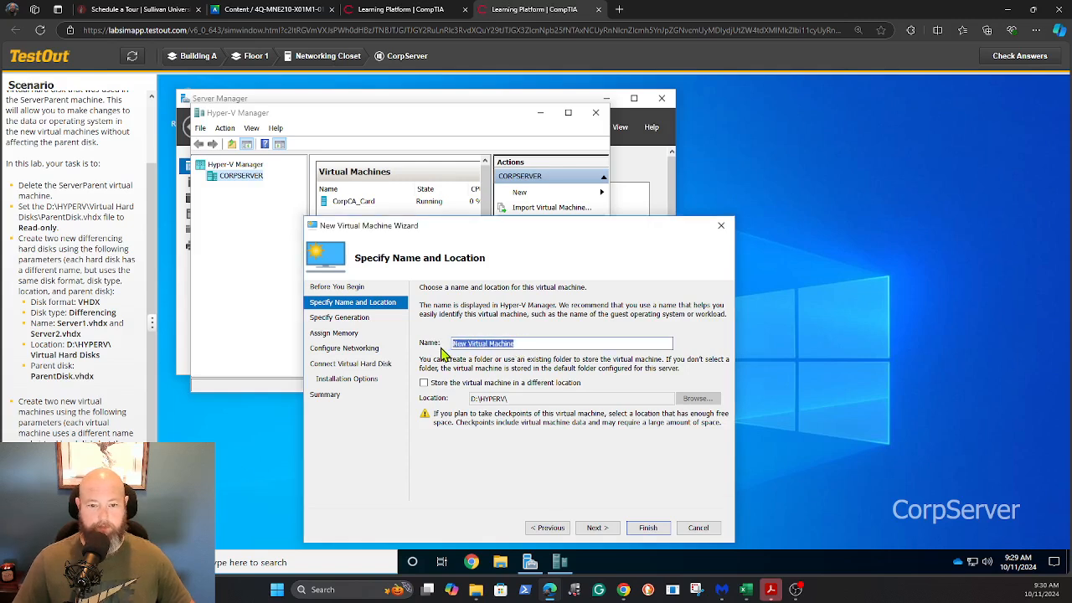
pyautogui.write('Server1')
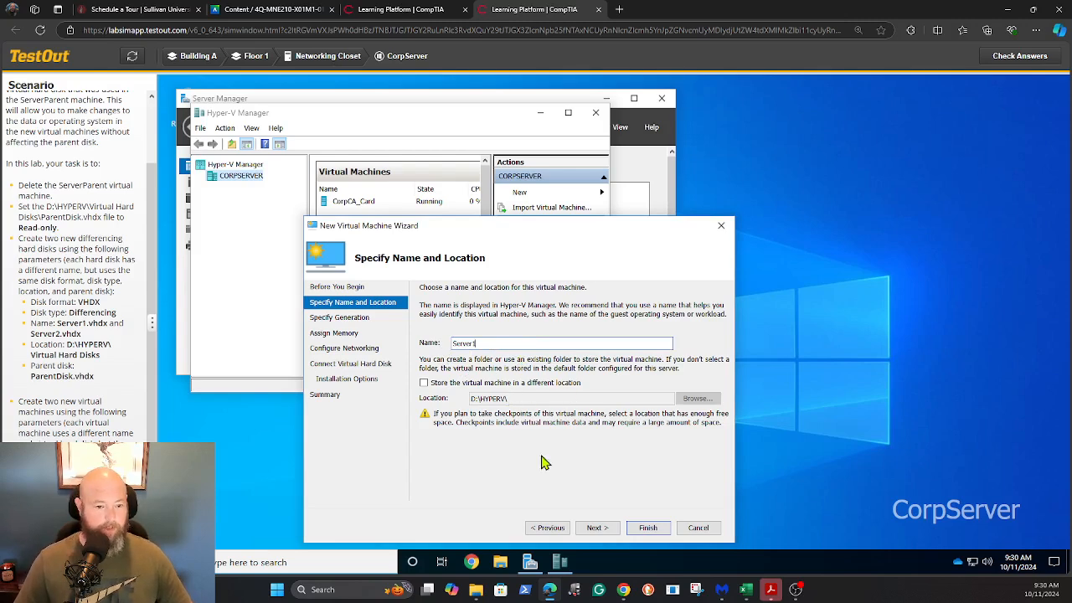
pyautogui.click(593, 529)
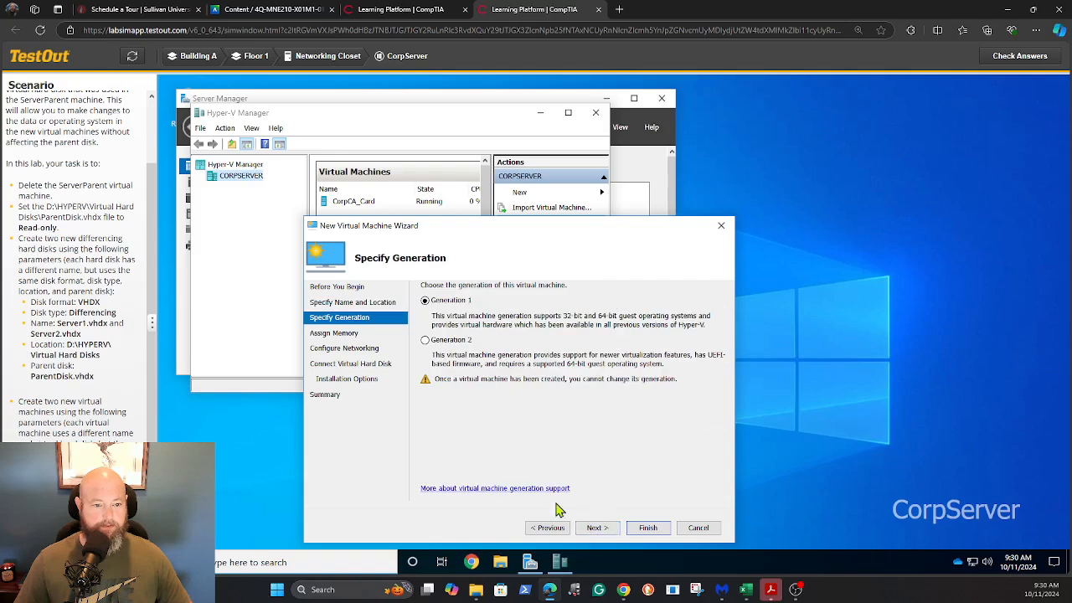
# Step: Make the Server1 virtual machine Generation 2 with 4096 MB of startup memory, and continue to the networking configuration
pyautogui.click(425, 340)
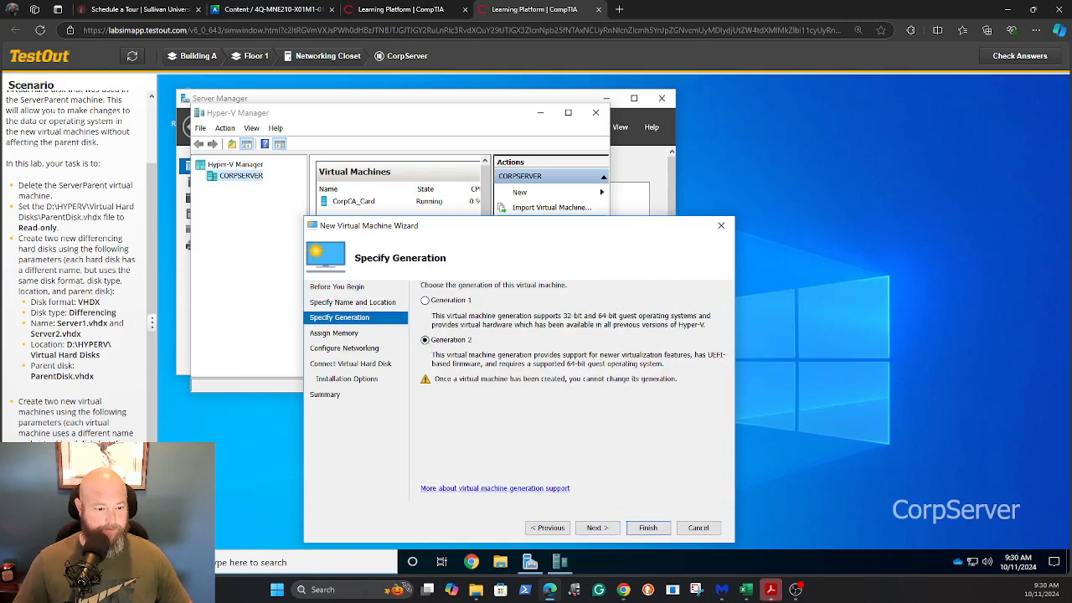
pyautogui.click(595, 528)
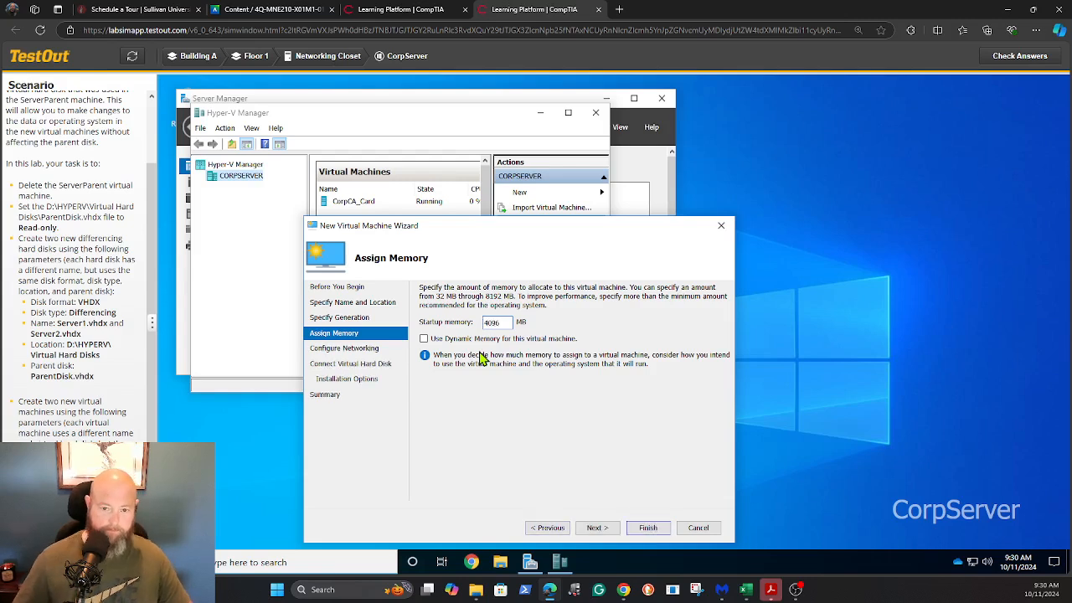
pyautogui.click(594, 528)
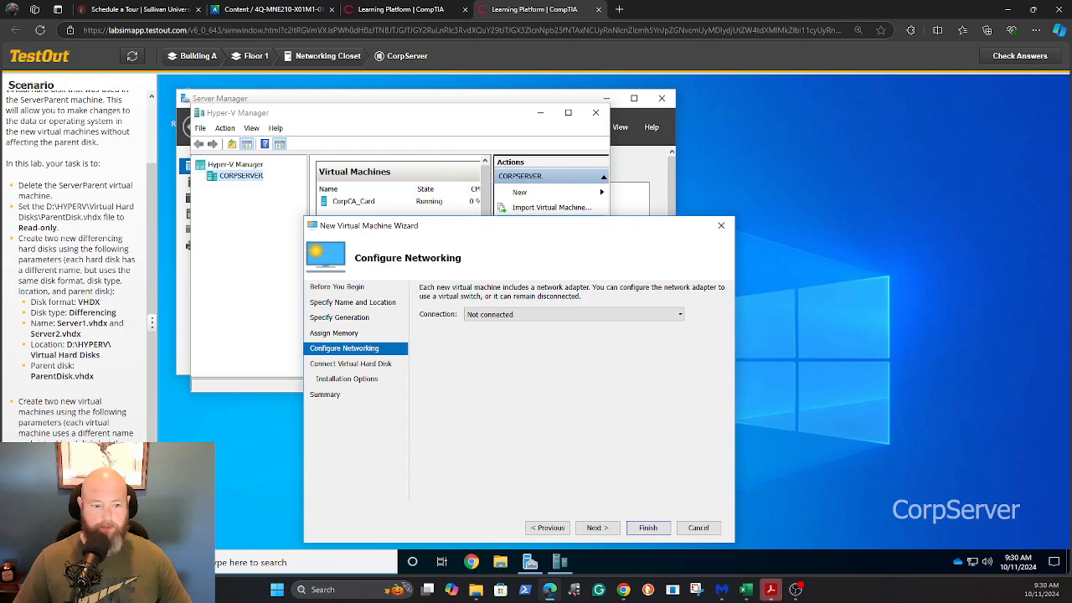
# Step: Connect the Server1 virtual machine's network adapter to the External virtual switch and continue to the hard disk configuration
pyautogui.click(681, 315)
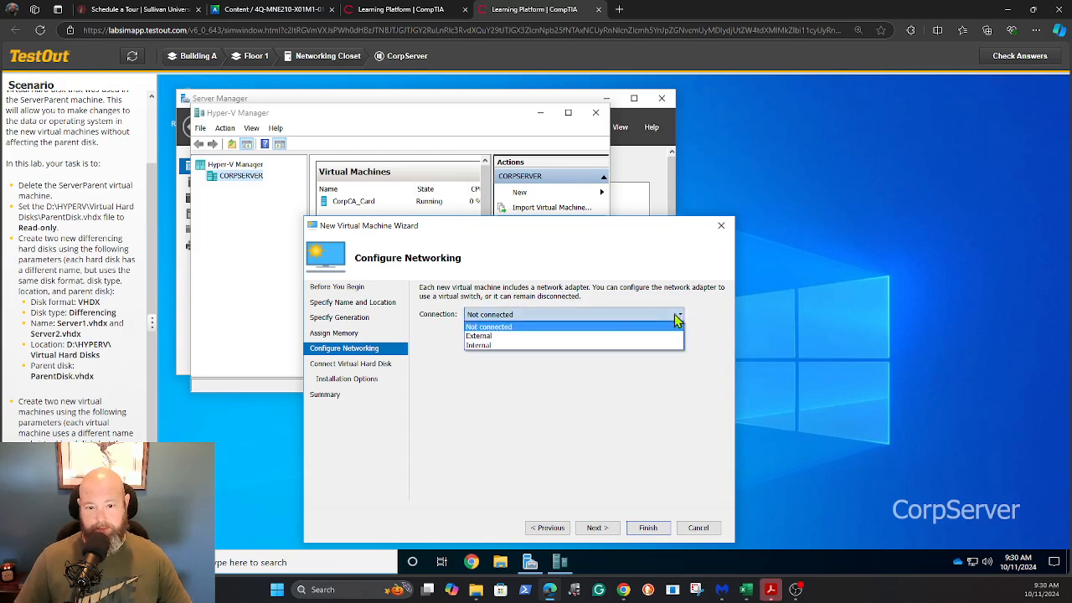
pyautogui.click(551, 336)
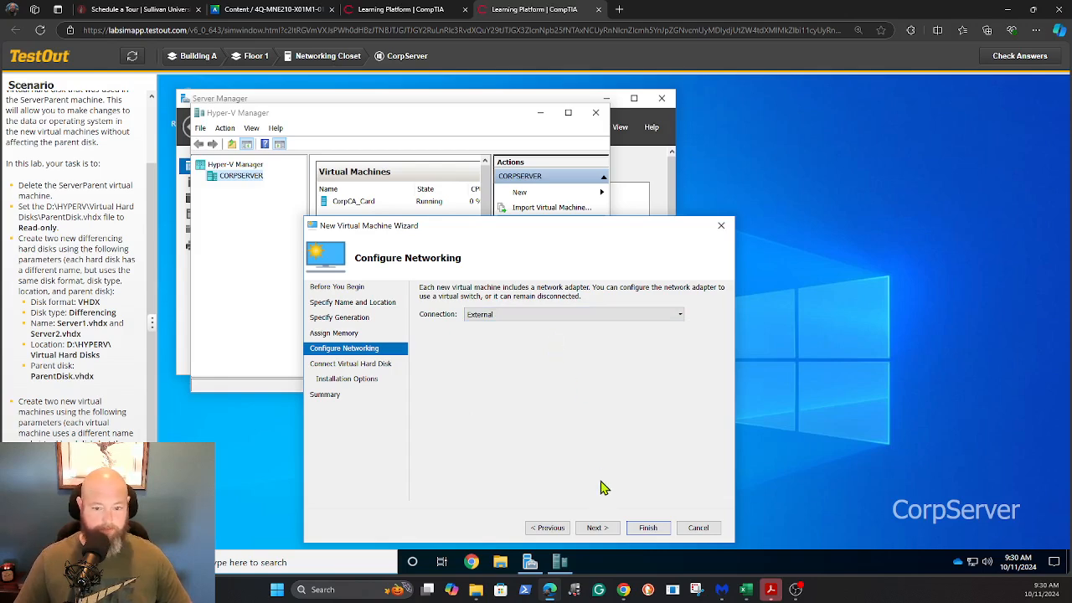
pyautogui.click(597, 527)
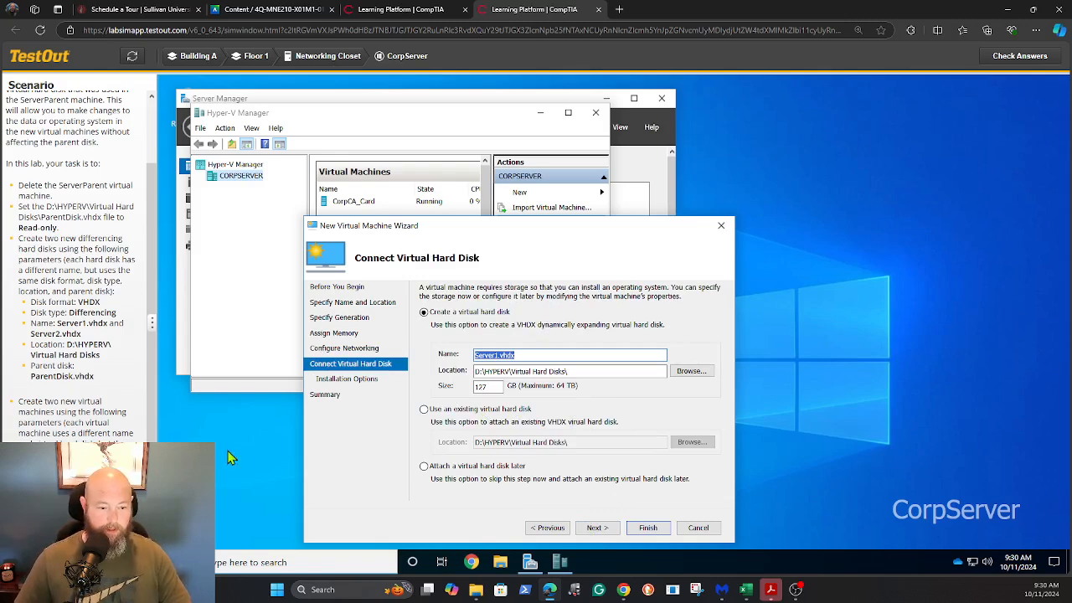
# Step: Attach the existing disk D:\HYPERV\Virtual Hard Disks\Server1.vhdx to Server1 and finish creating the virtual machine
pyautogui.click(424, 410)
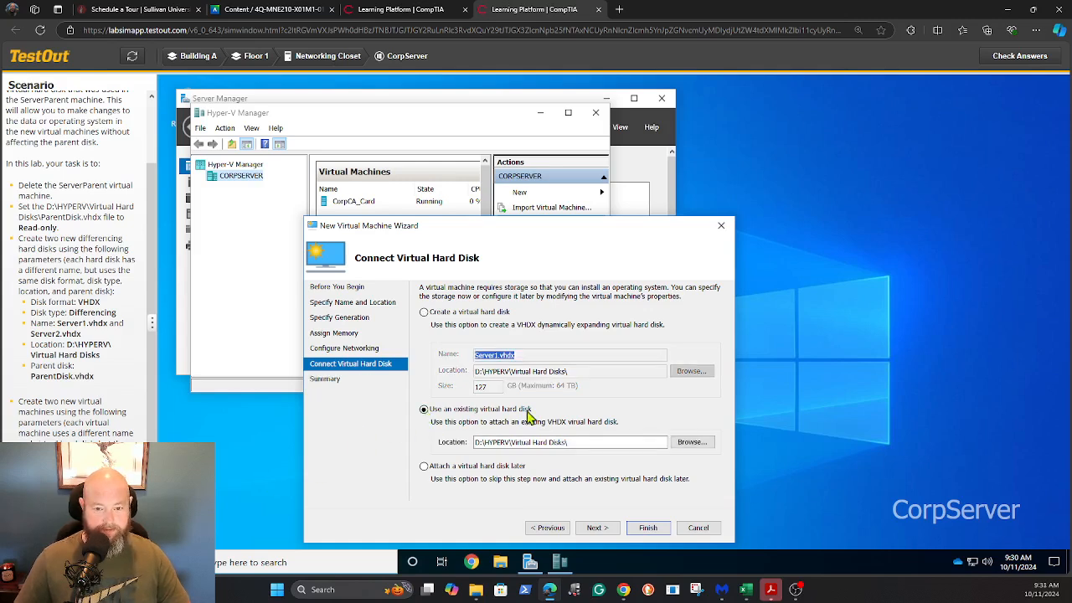
pyautogui.click(690, 443)
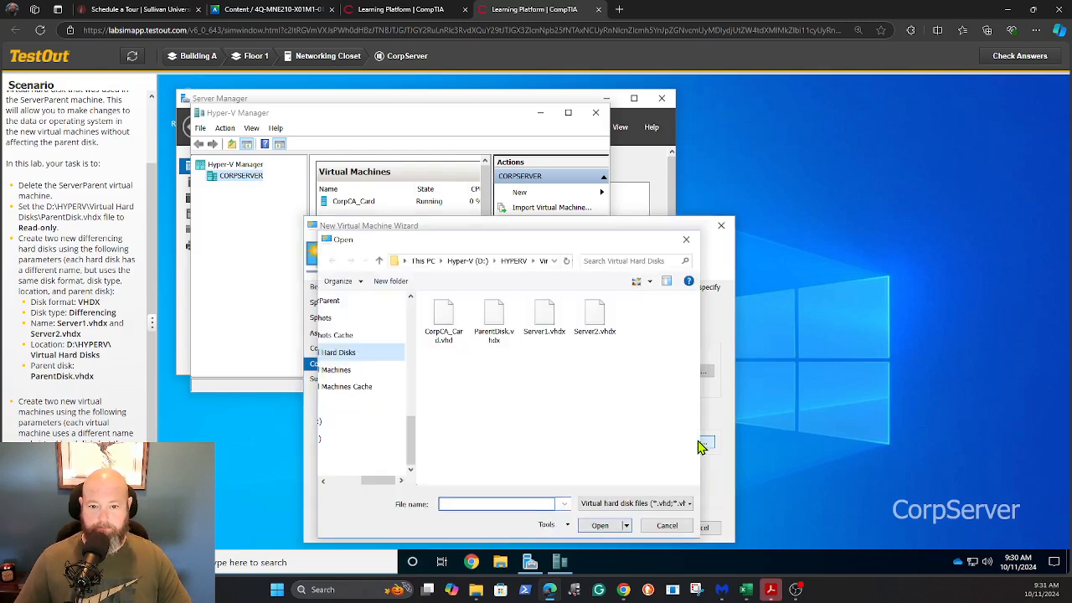
pyautogui.doubleClick(548, 319)
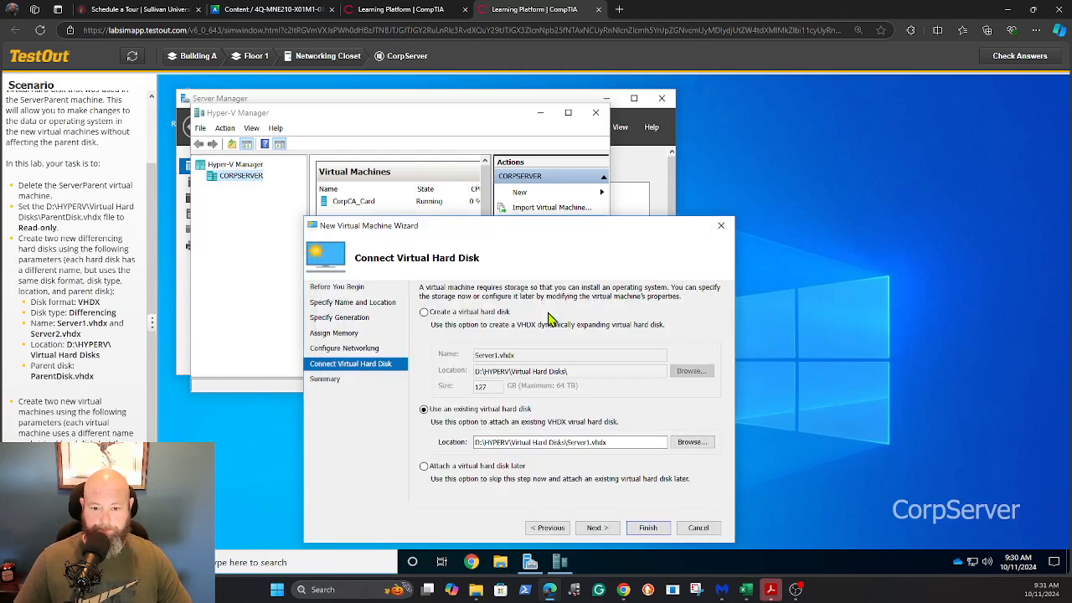
pyautogui.click(590, 529)
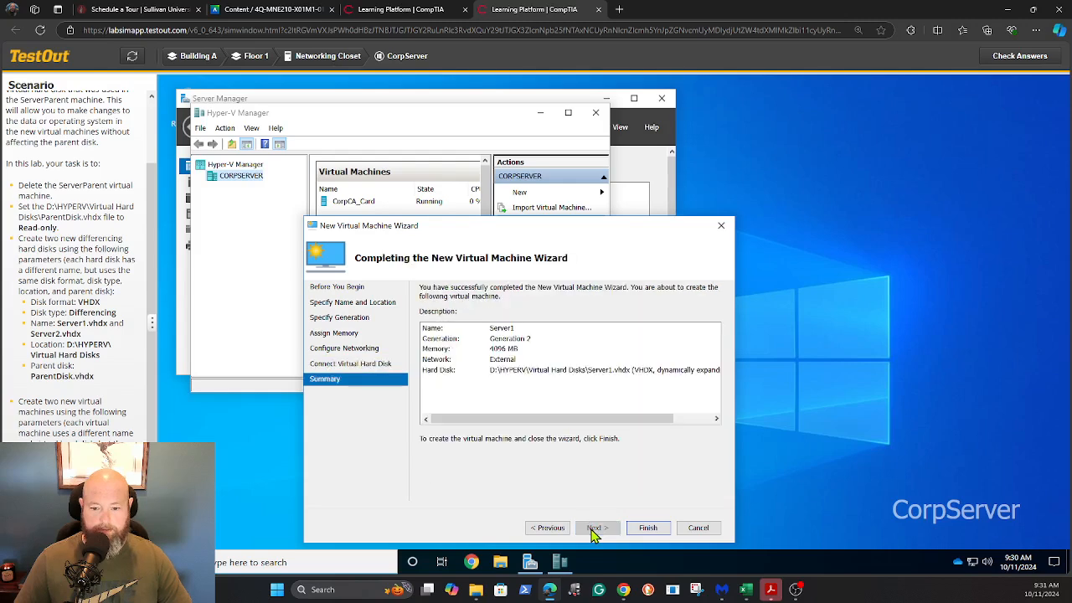
pyautogui.click(645, 530)
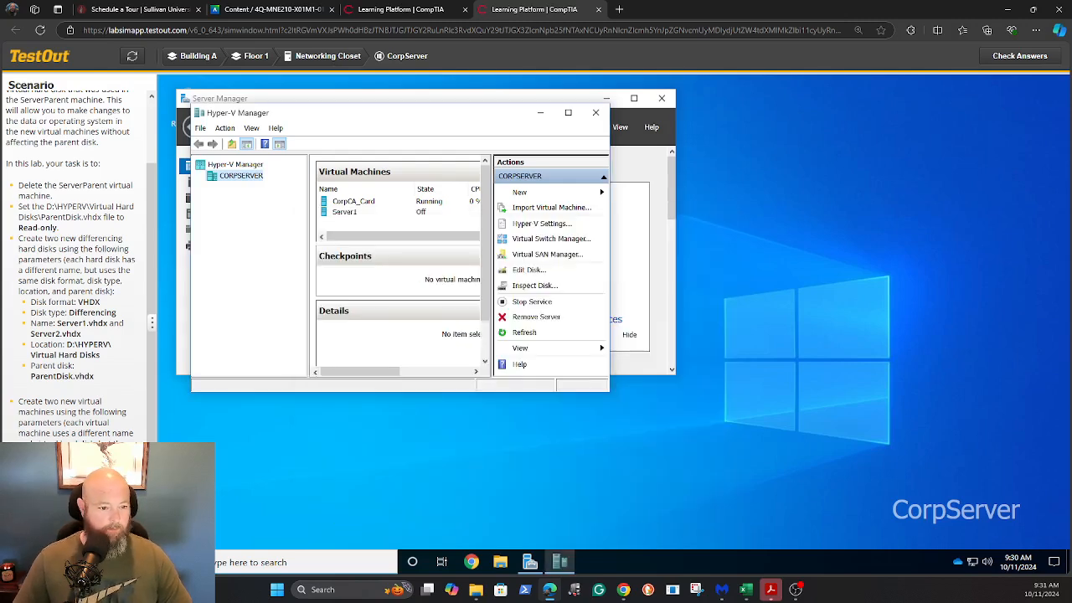
# Step: Begin another new virtual machine on CORPSERVER, name it Server2, and keep the default location D:\HYPERV\
pyautogui.rightClick(236, 178)
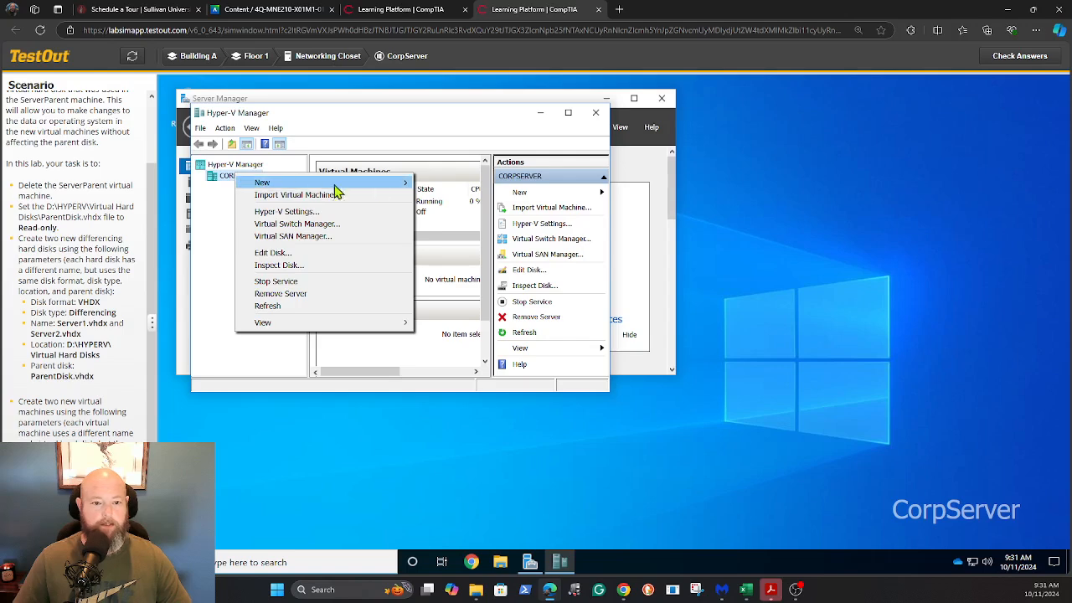
pyautogui.moveTo(335, 184)
pyautogui.click(451, 184)
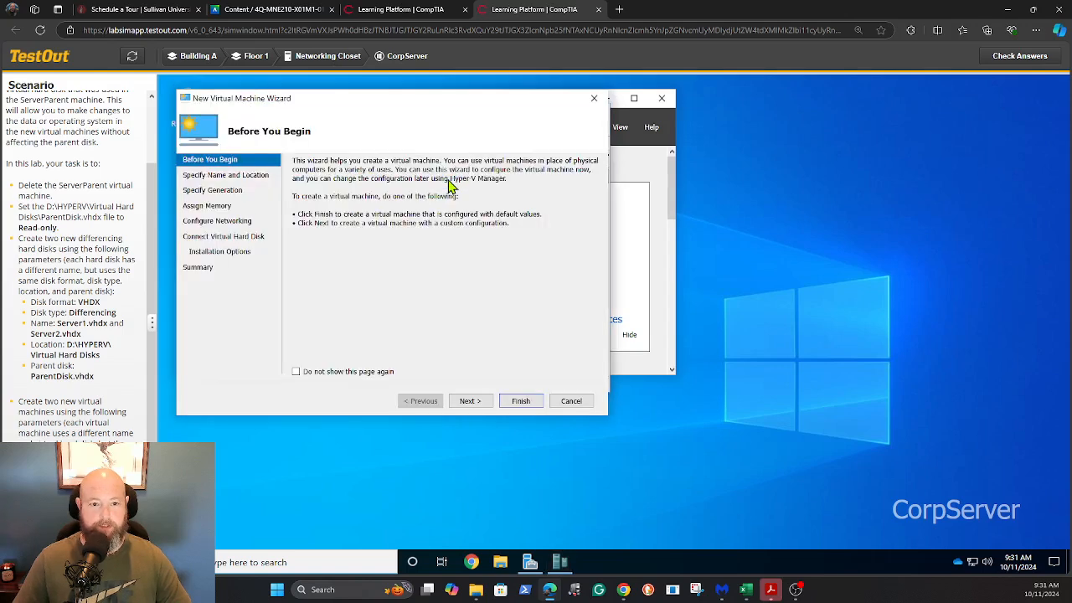
pyautogui.click(467, 401)
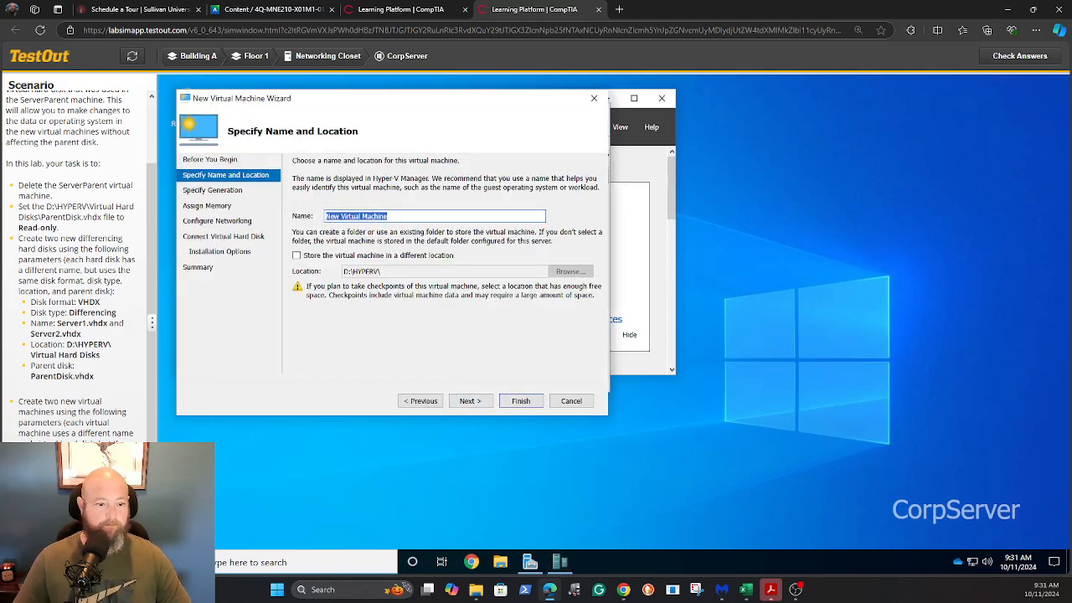
pyautogui.click(151, 268)
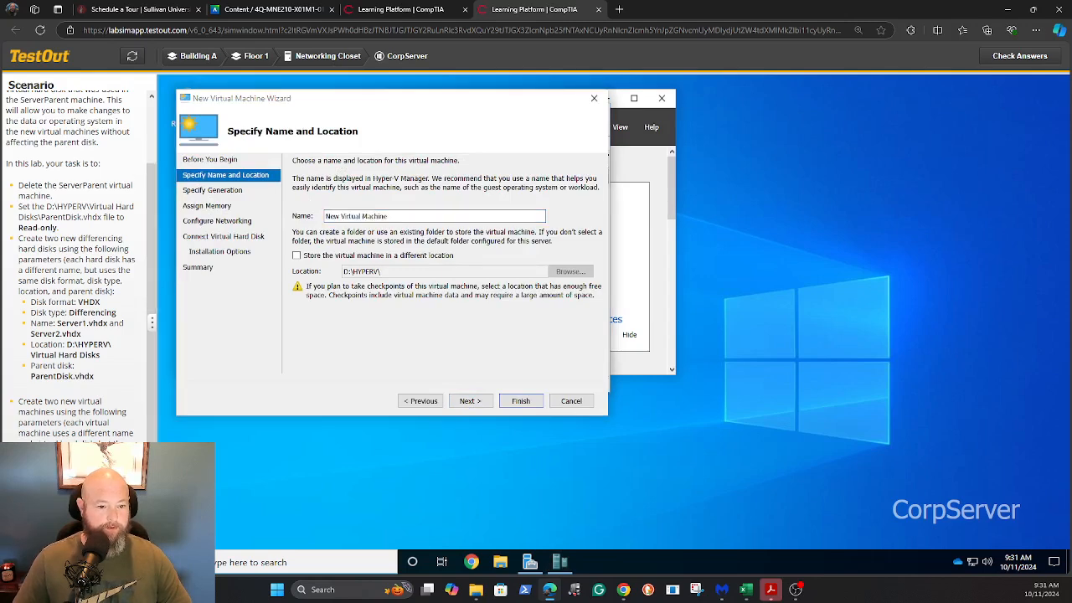
pyautogui.moveTo(389, 216); pyautogui.dragTo(300, 224)
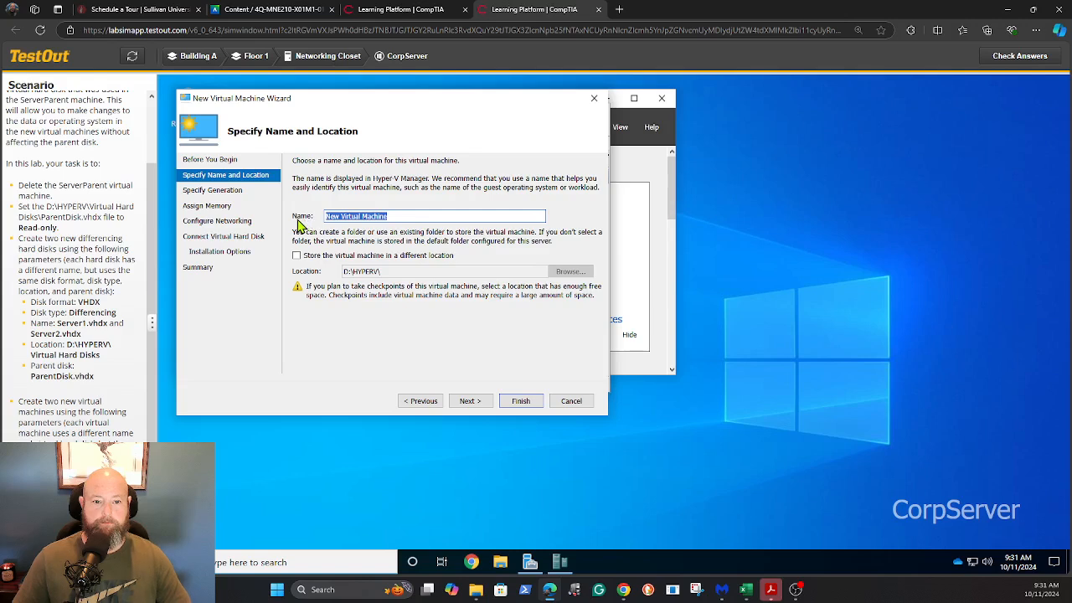
pyautogui.write('Server1')
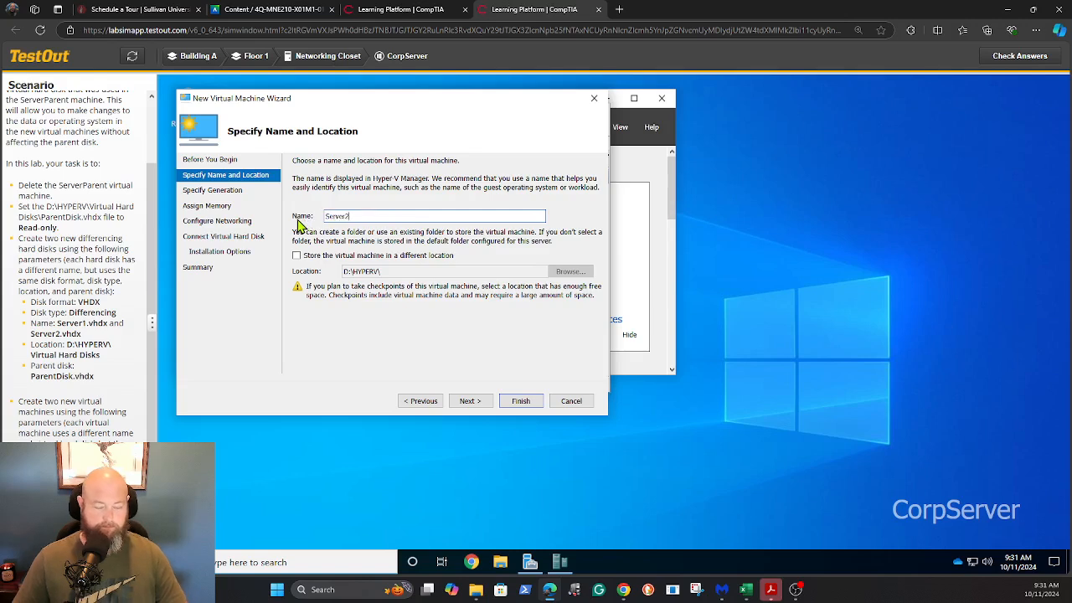
pyautogui.click(470, 401)
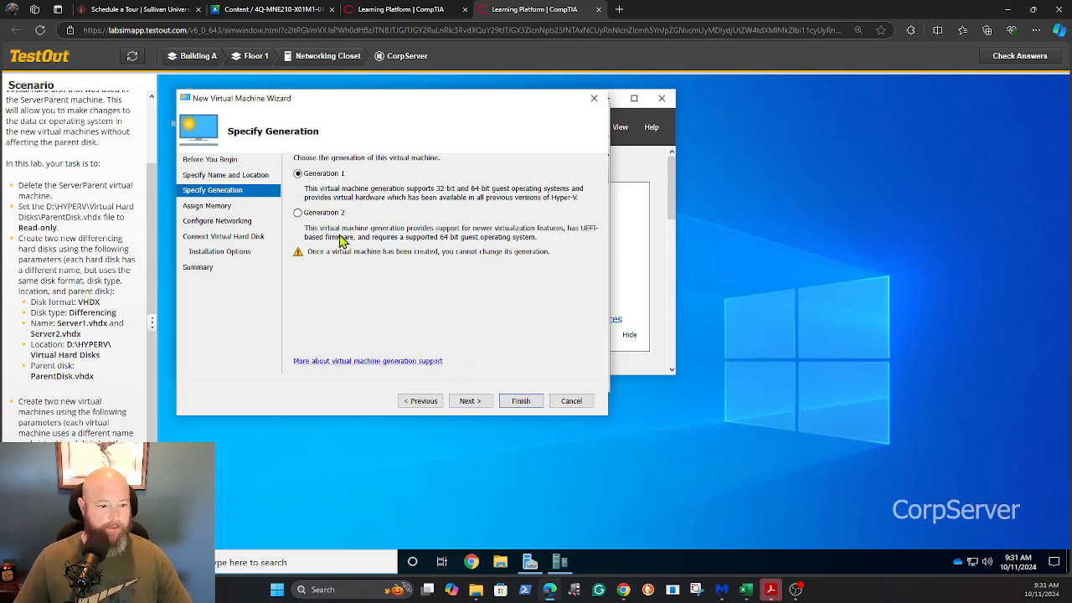
# Step: Make the Server2 virtual machine Generation 2 and assign it 4096 MB of startup memory
pyautogui.click(298, 214)
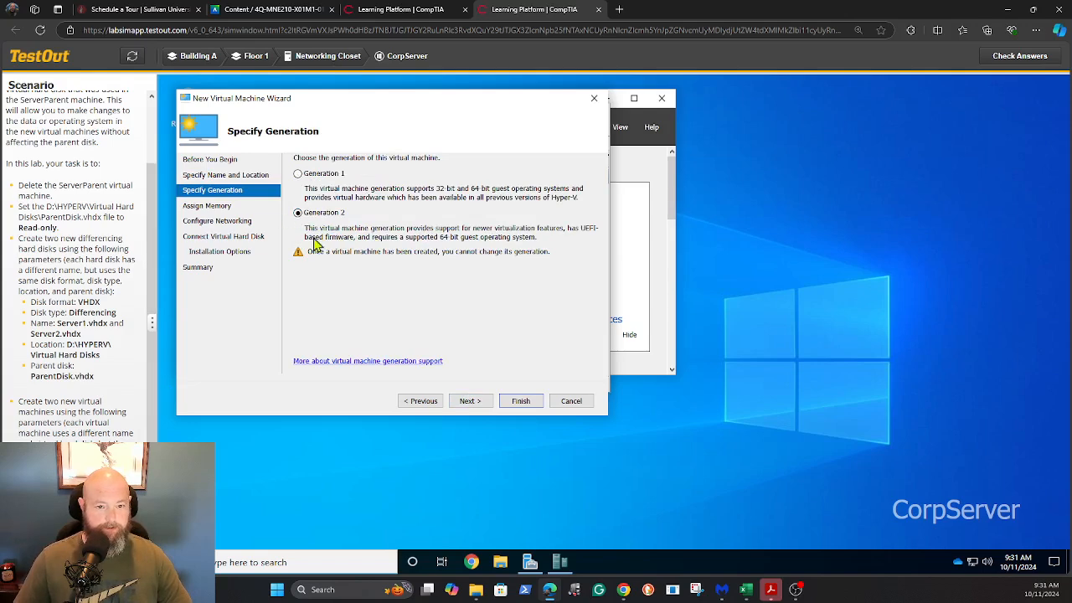
pyautogui.click(470, 401)
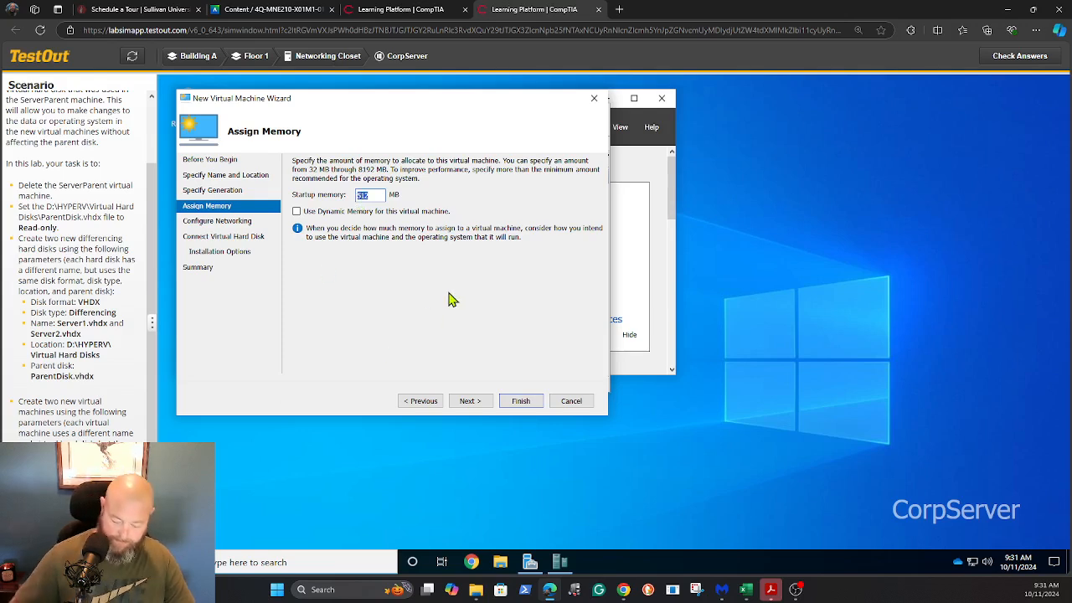
pyautogui.write('4096')
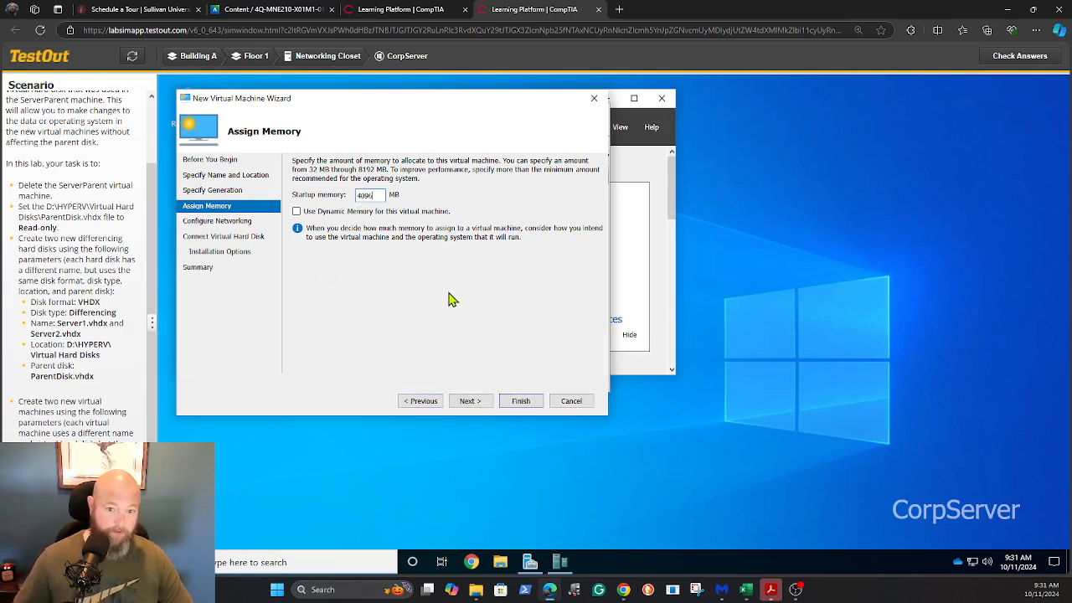
pyautogui.click(473, 402)
# Step: Connect the Server2 virtual machine's network adapter to the External virtual switch and continue to the hard disk configuration
pyautogui.click(553, 187)
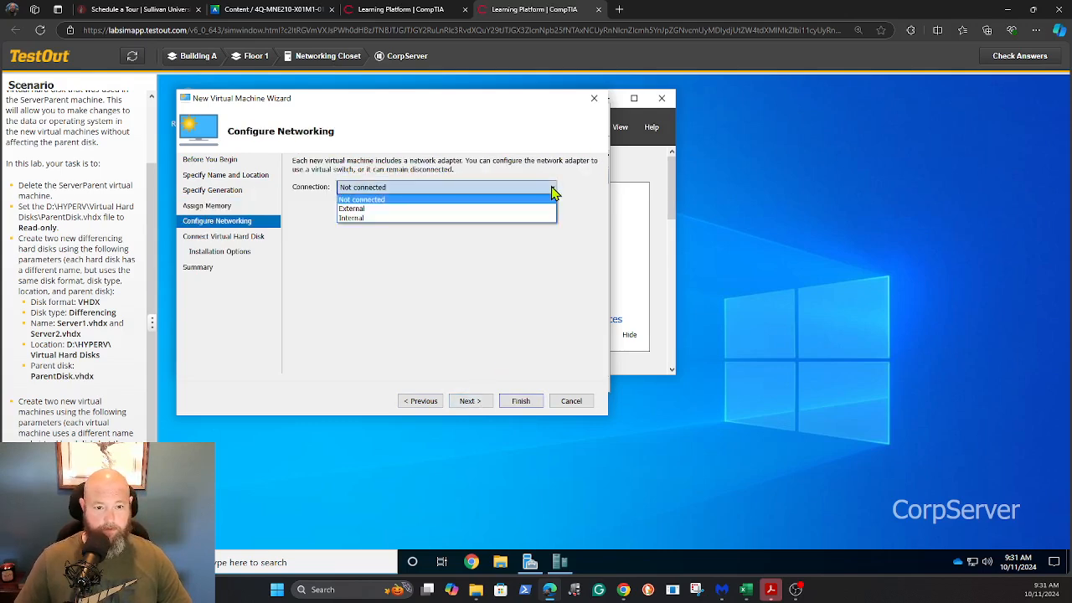
pyautogui.click(473, 209)
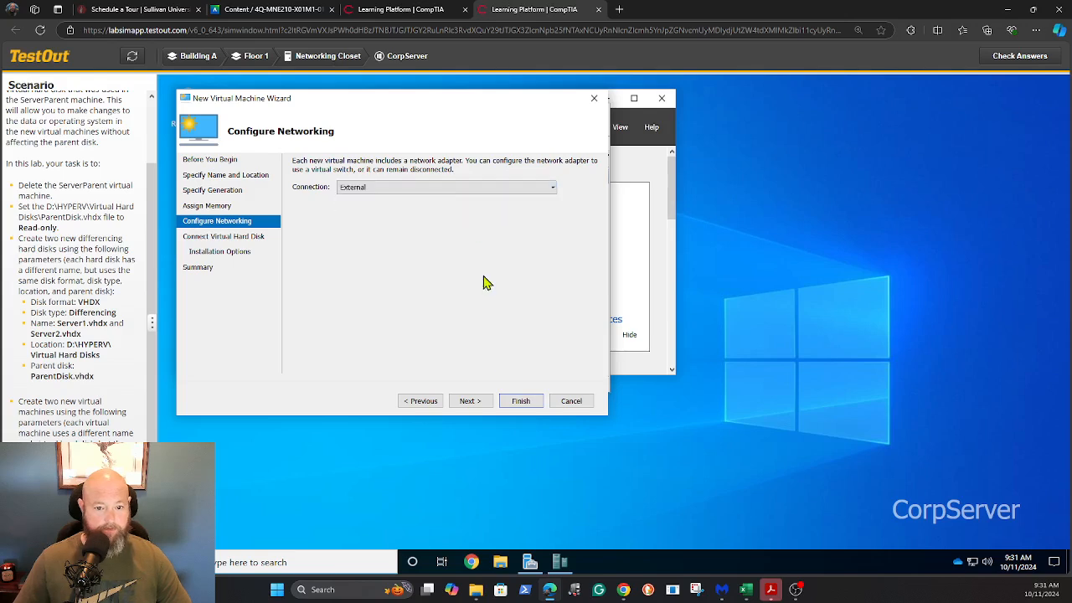
pyautogui.click(470, 401)
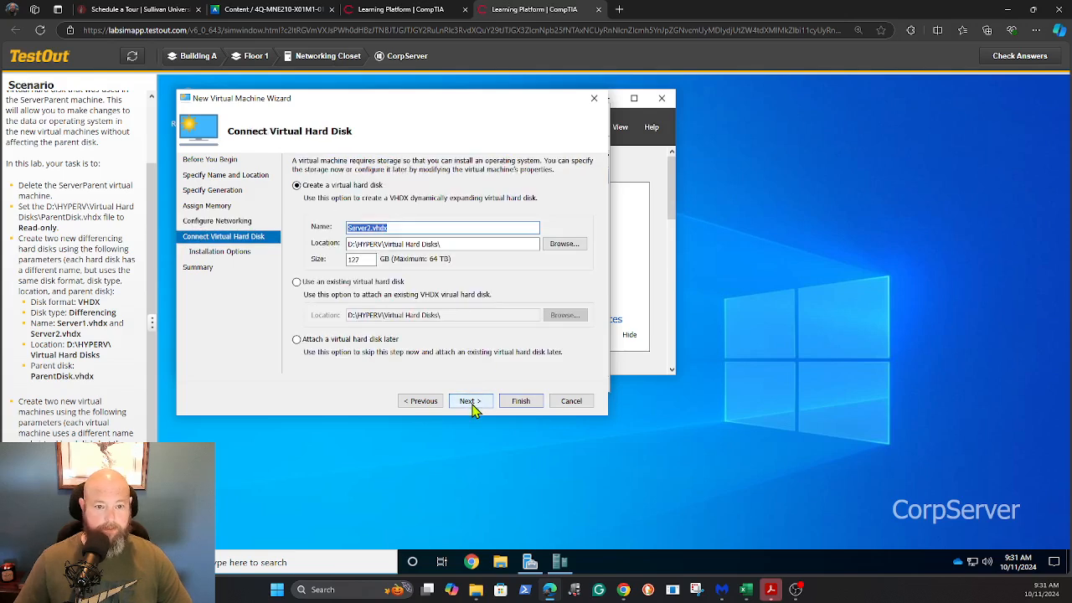
# Step: Attach the existing disk D:\HYPERV\Virtual Hard Disks\Server2.vhdx to Server2 and finish creating the virtual machine
pyautogui.click(297, 283)
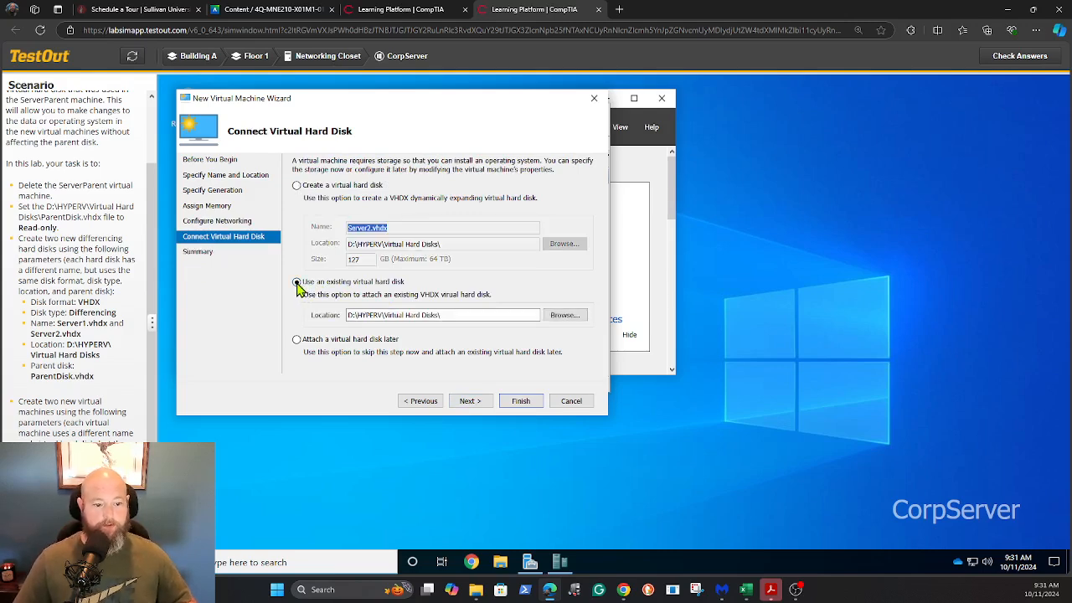
pyautogui.click(567, 315)
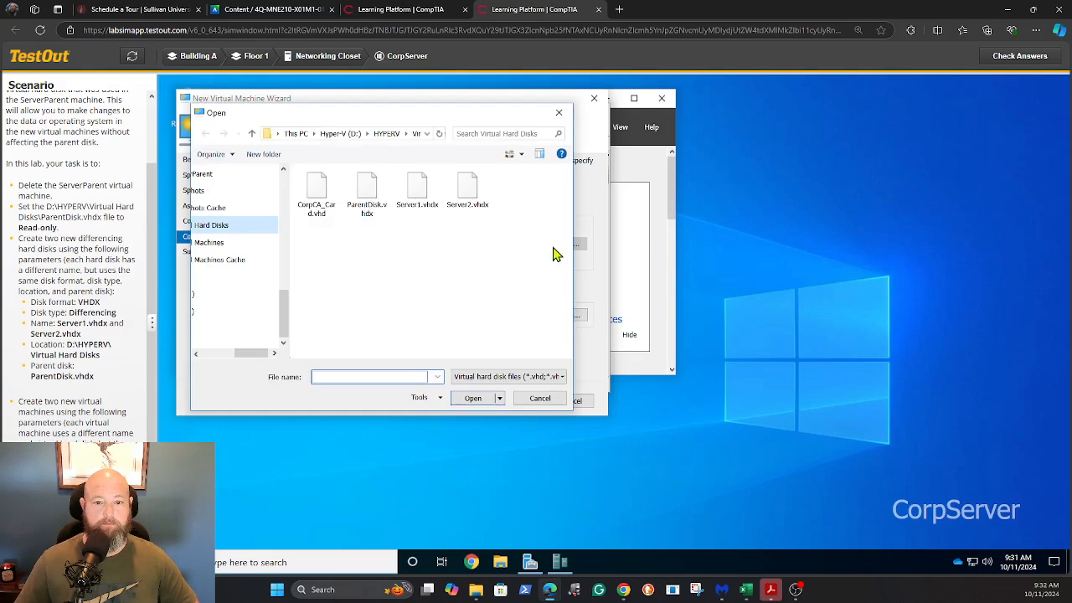
pyautogui.doubleClick(474, 195)
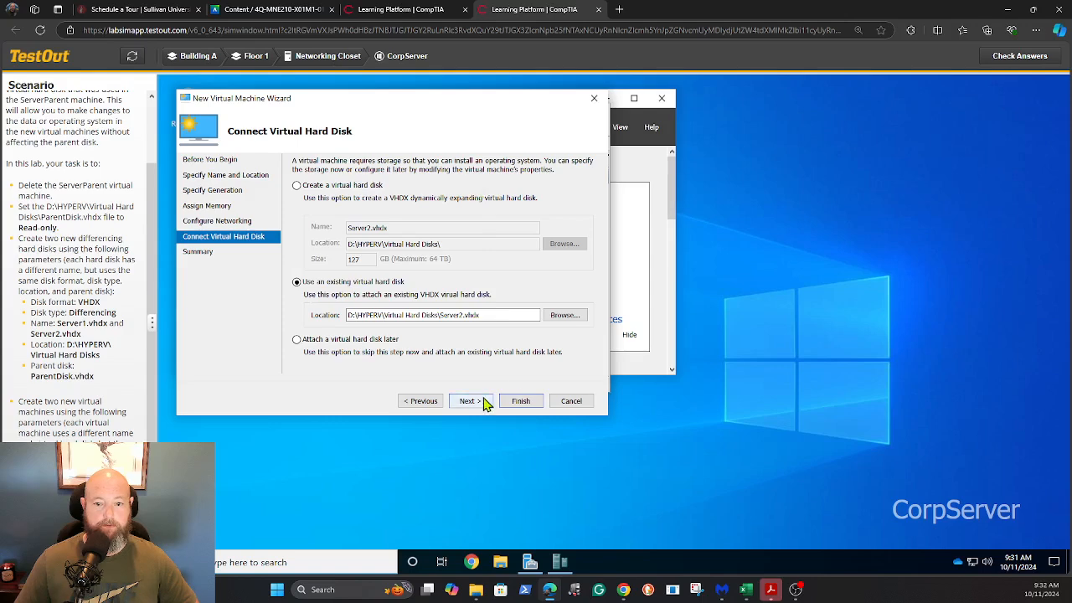
pyautogui.click(468, 401)
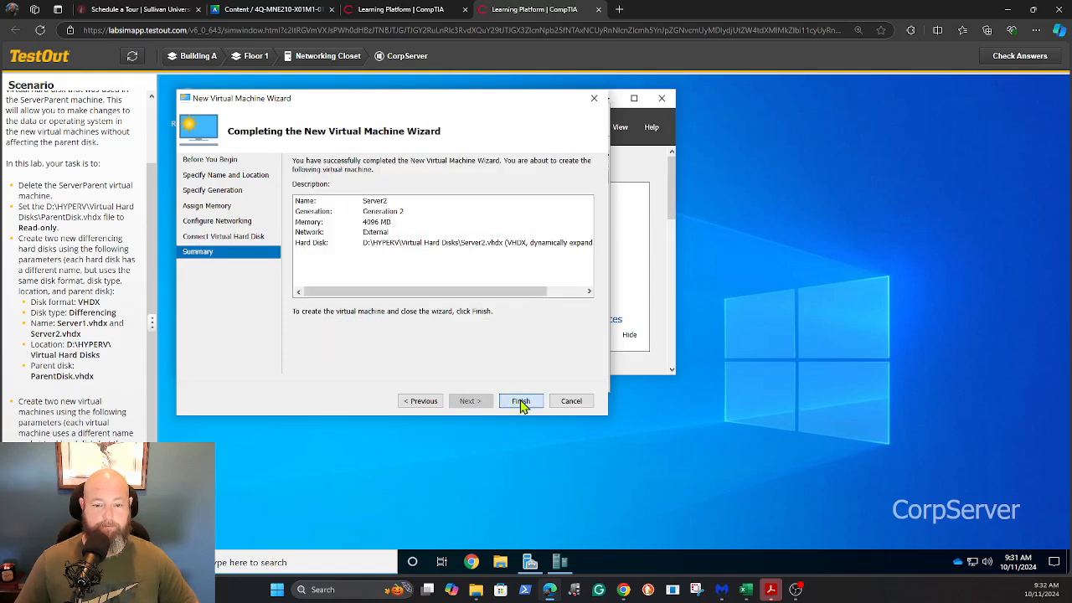
pyautogui.click(520, 401)
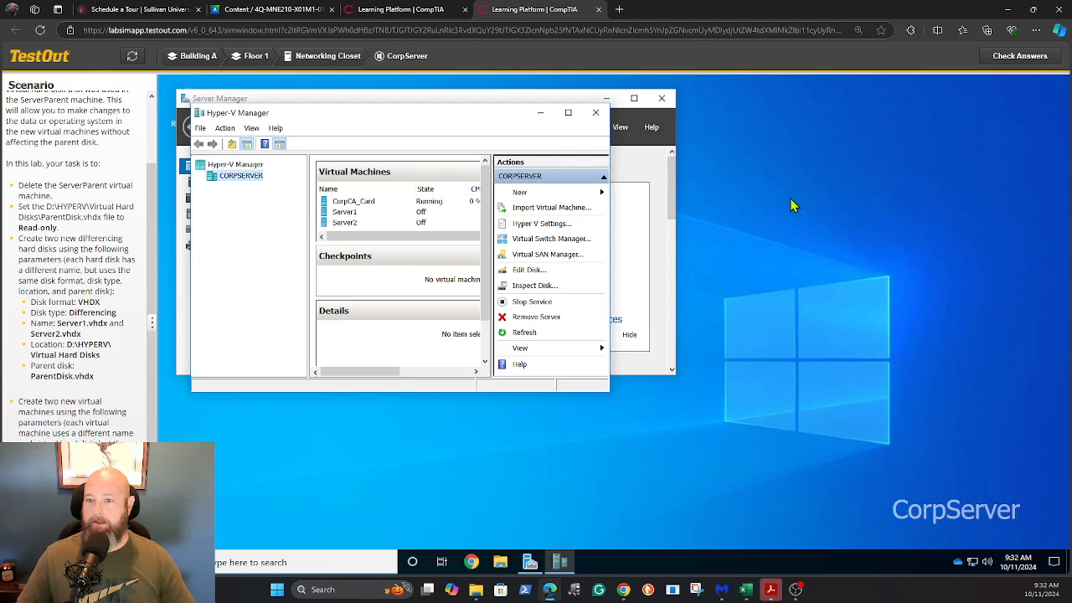
# Step: Check the lab answers against the required actions and submit the lab for scoring
pyautogui.click(1020, 57)
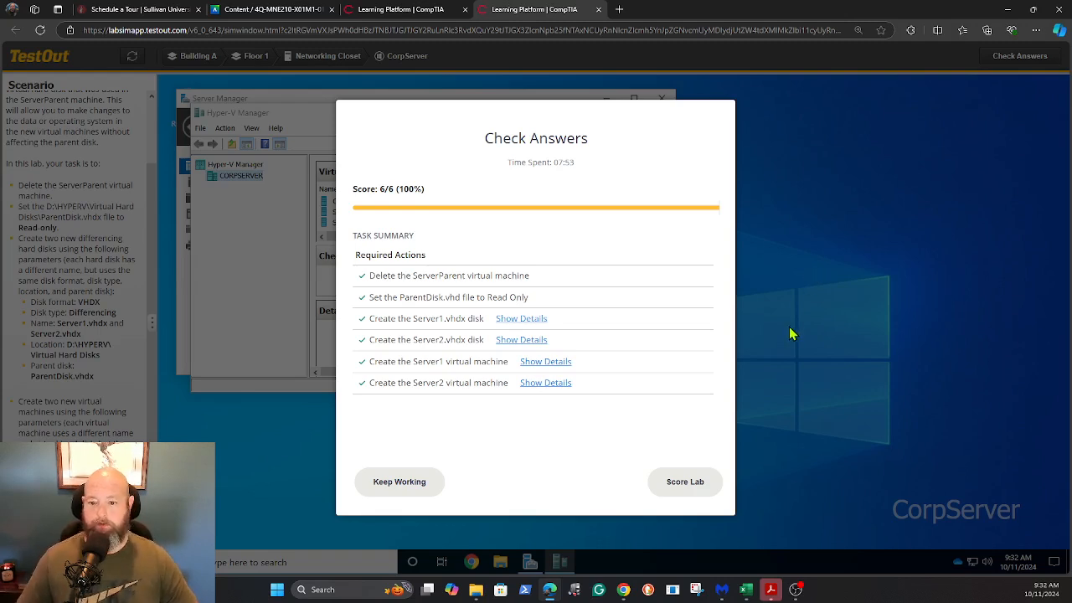
pyautogui.click(687, 479)
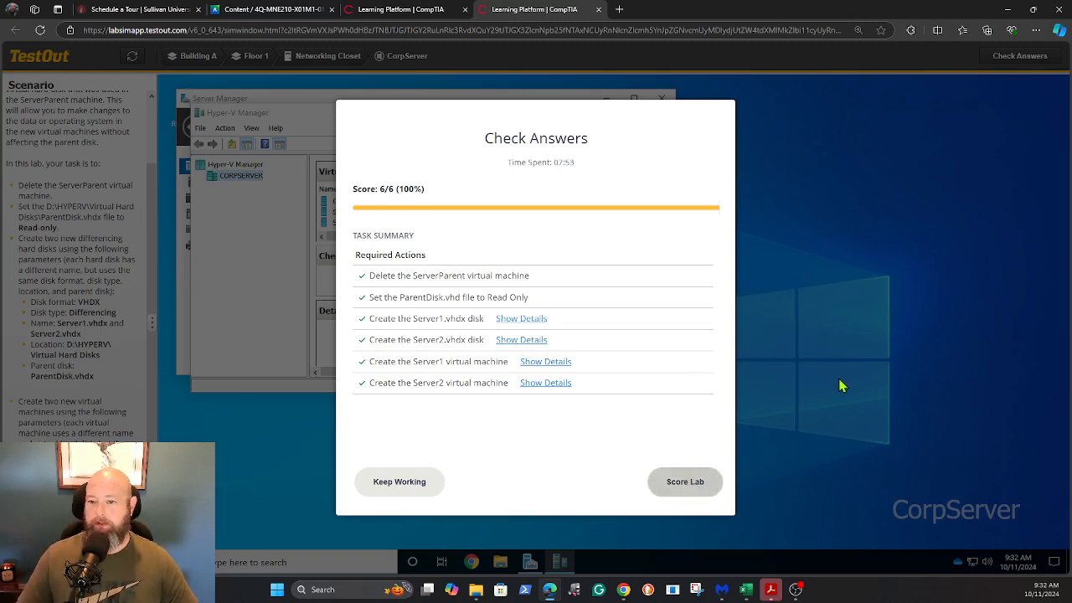